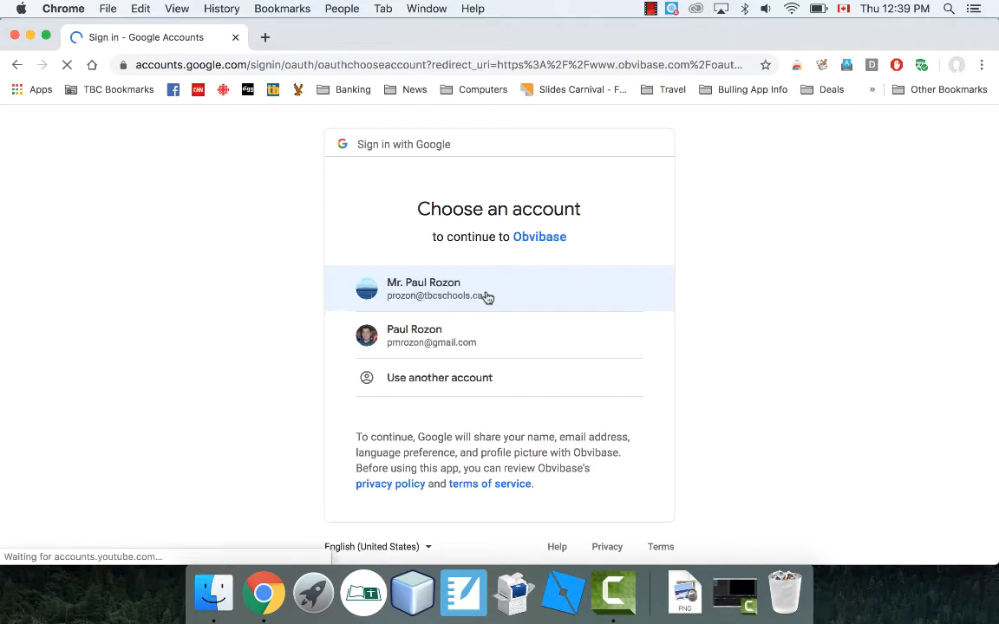
# - Sign in to Obvibase with the school Google account and open the list of existing databases
pyautogui.click(485, 296)
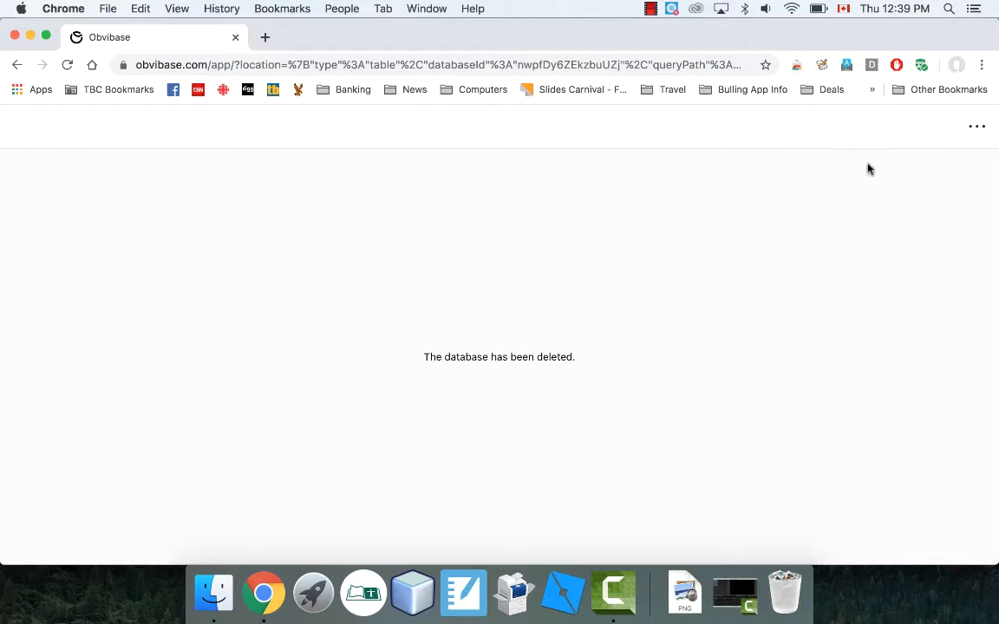
pyautogui.click(977, 127)
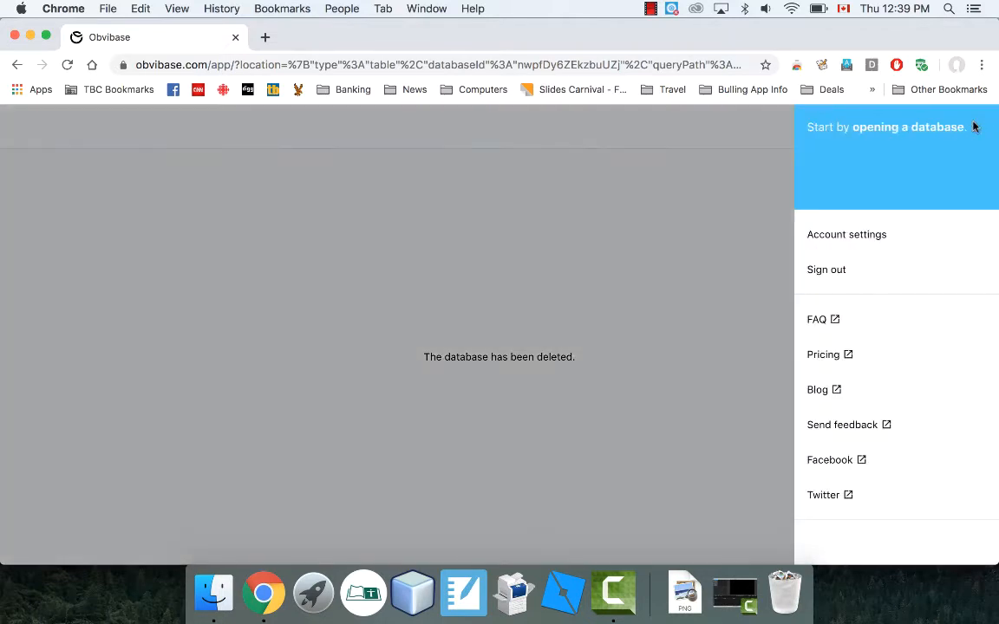
pyautogui.click(907, 131)
pyautogui.scroll(-5, 453, 352)
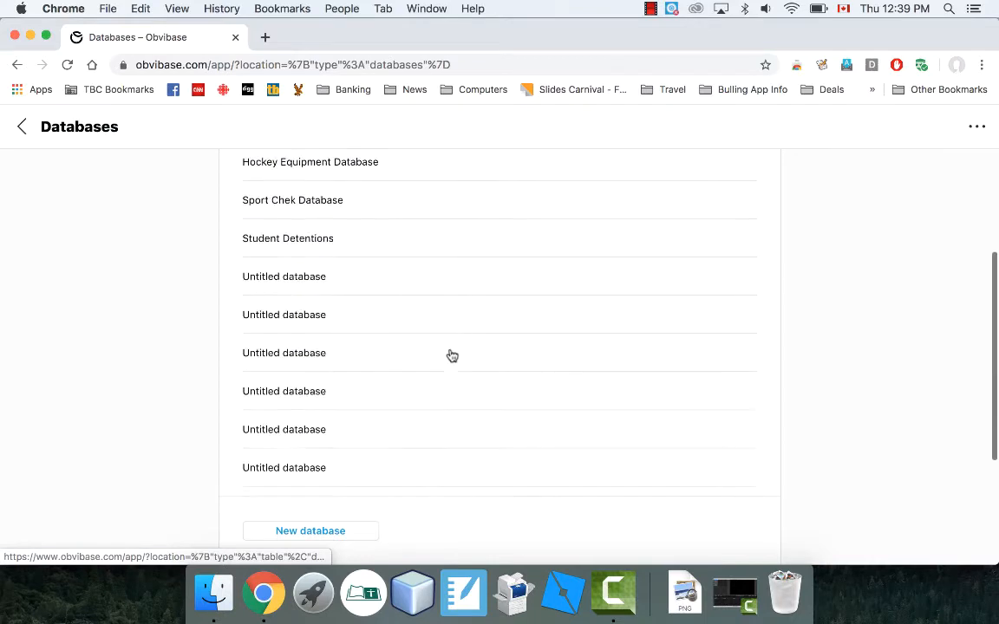
pyautogui.scroll(-3, 452, 354)
pyautogui.scroll(5, 451, 355)
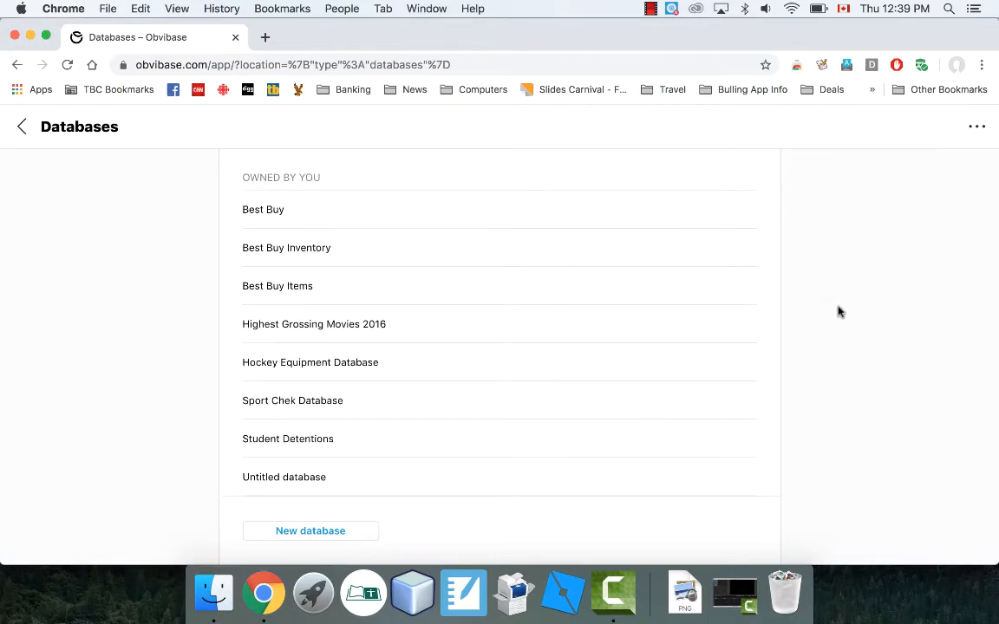
# - Create a new database named Sports Equipment whose records are identified by numeric IDs
pyautogui.click(297, 534)
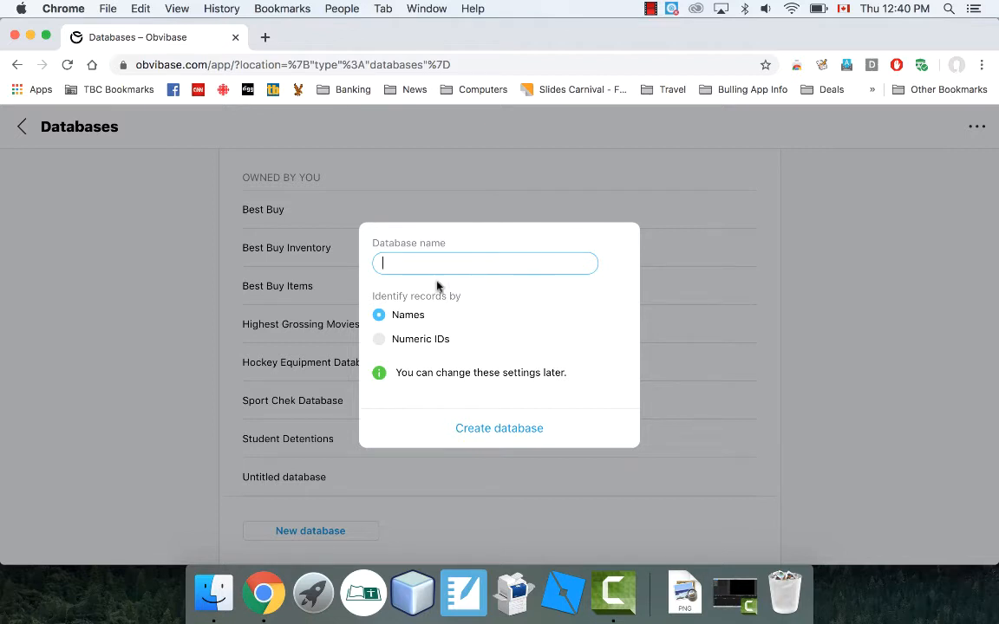
pyautogui.click(381, 345)
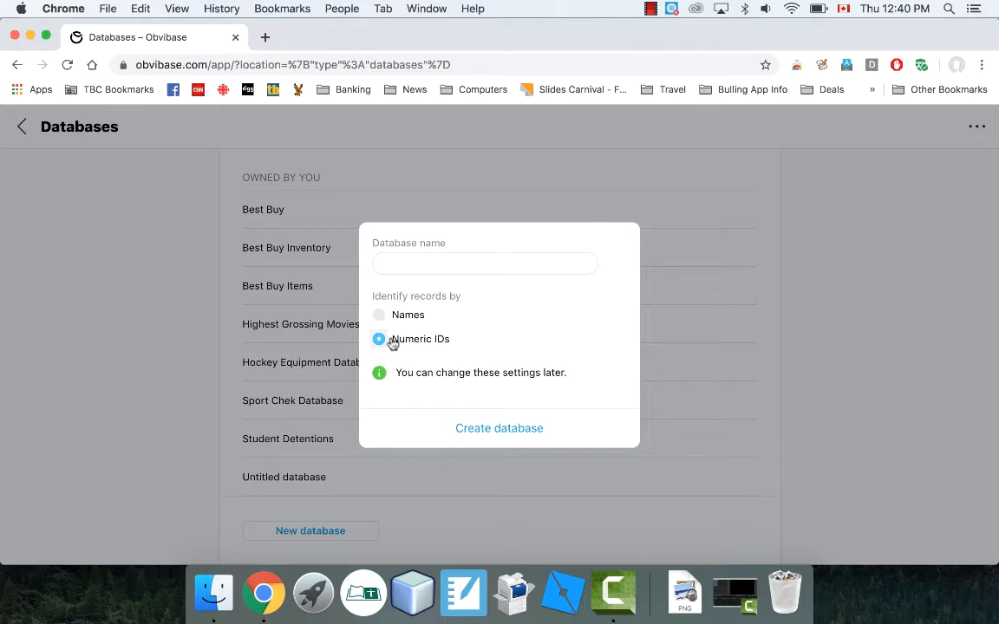
pyautogui.click(455, 263)
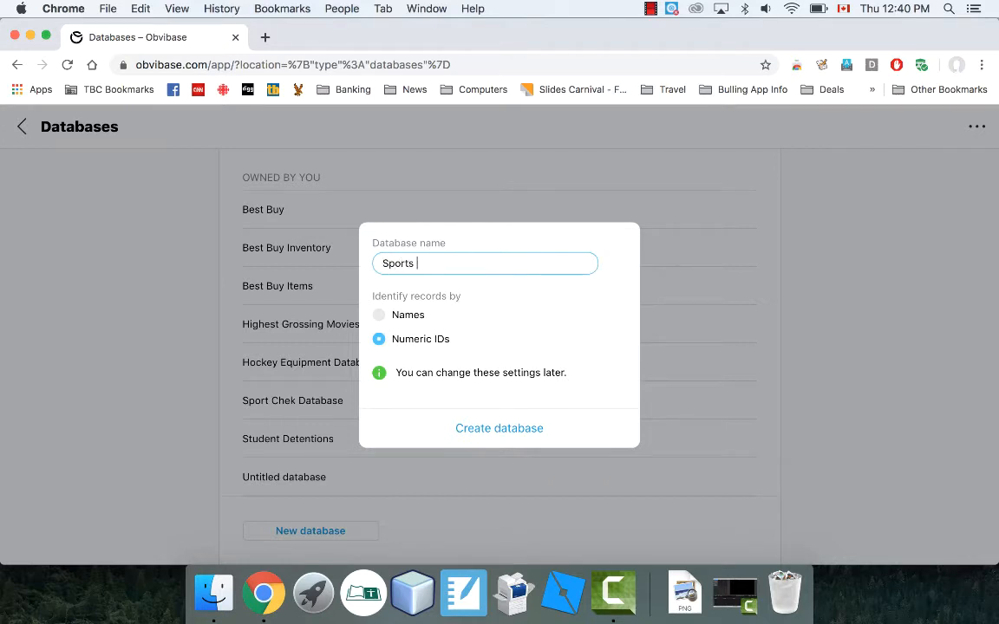
pyautogui.write('Sports Equipment')
pyautogui.click(501, 431)
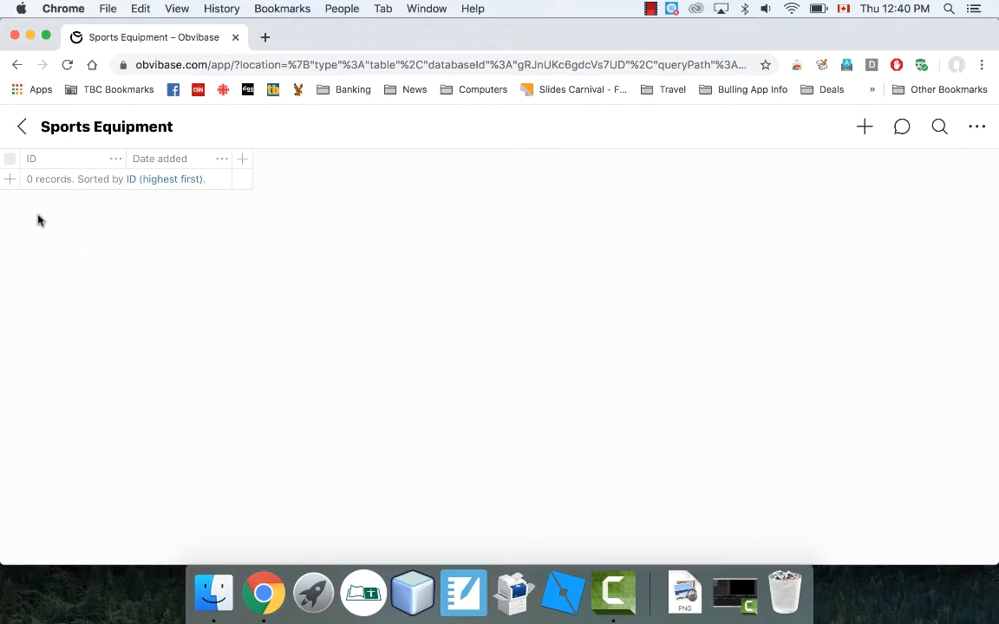
# - Add two text columns named Manufacturer and Model Name after the Date added column
pyautogui.click(242, 161)
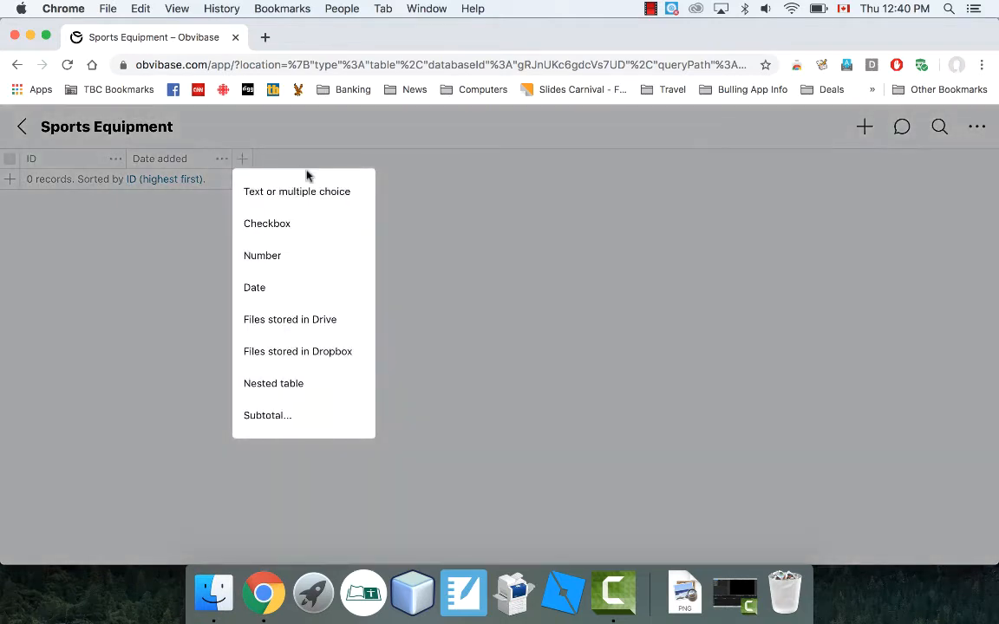
pyautogui.click(259, 197)
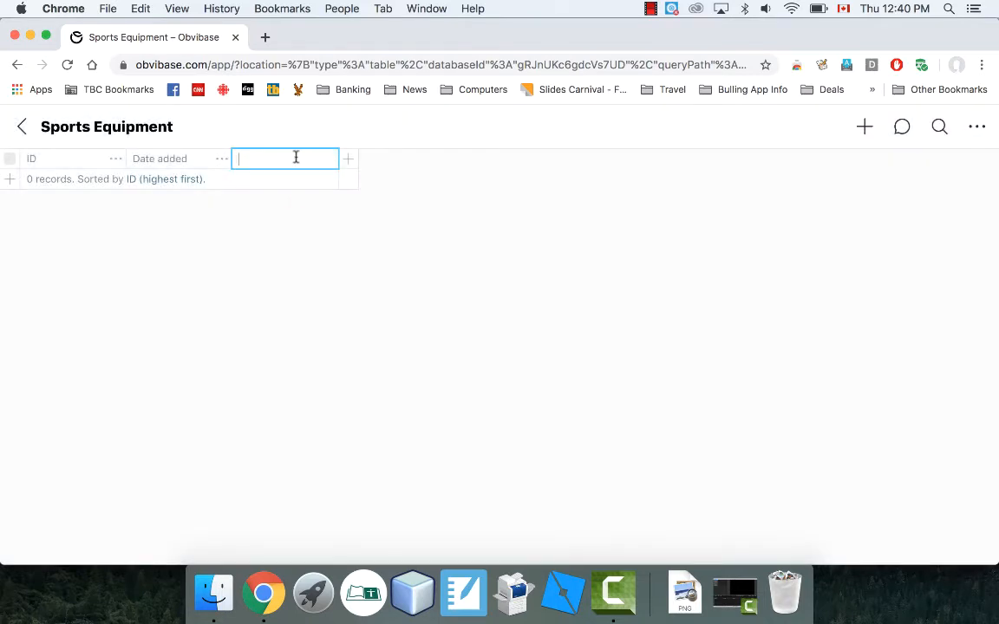
pyautogui.write('Manufacturer')
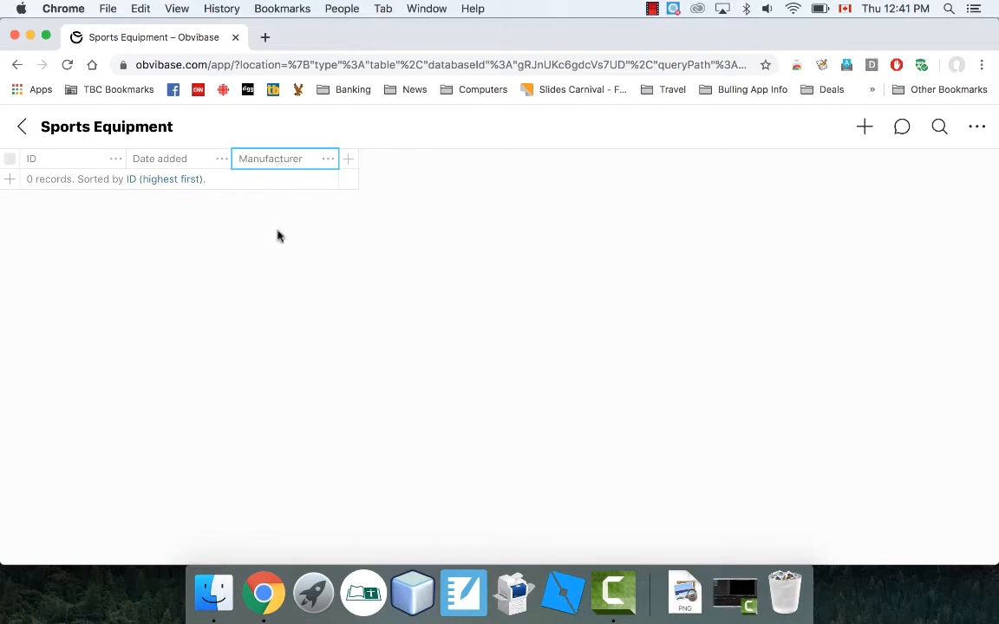
pyautogui.click(348, 160)
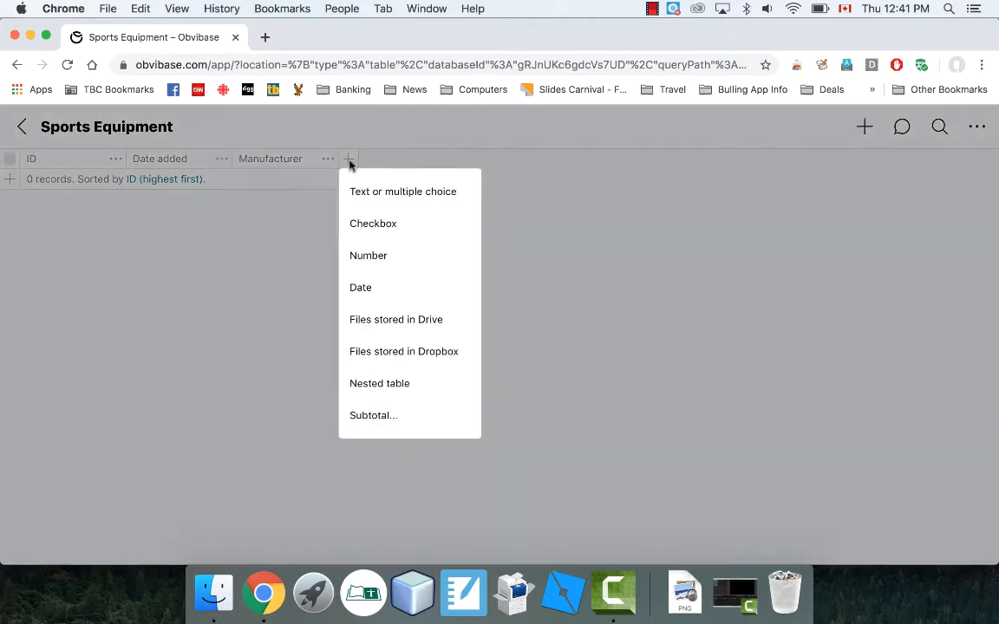
pyautogui.click(377, 195)
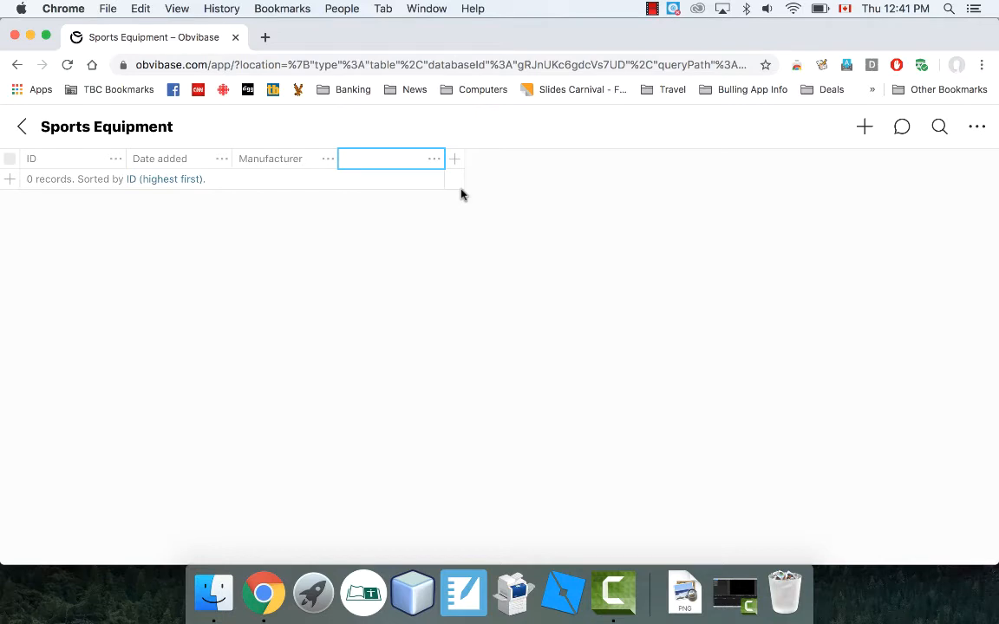
pyautogui.write('Model Name')
pyautogui.doubleClick(398, 158)
pyautogui.click(416, 159)
# - Add a text column named Equipment Type after the Model Name column
pyautogui.click(454, 160)
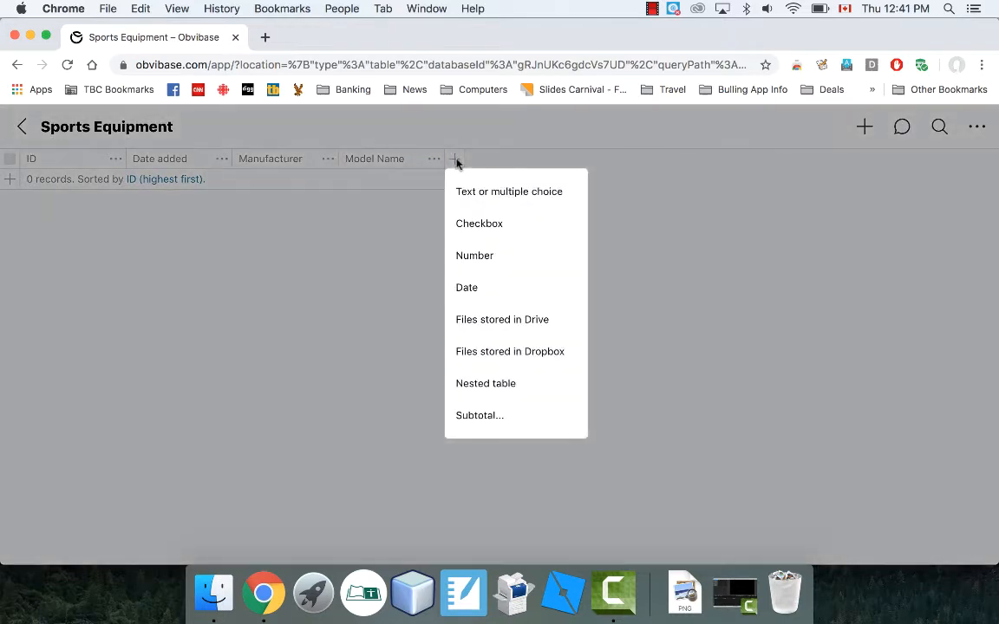
pyautogui.click(495, 198)
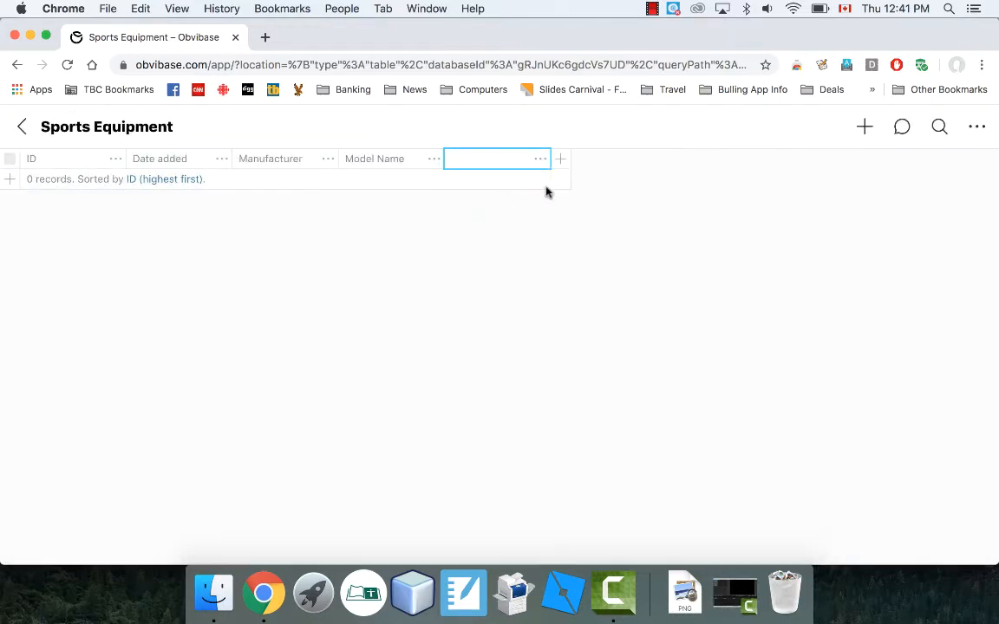
pyautogui.write('Equipment Type')
# - Add a number column named Price and a checkbox column named "Is Used?" after Equipment Type
pyautogui.click(562, 161)
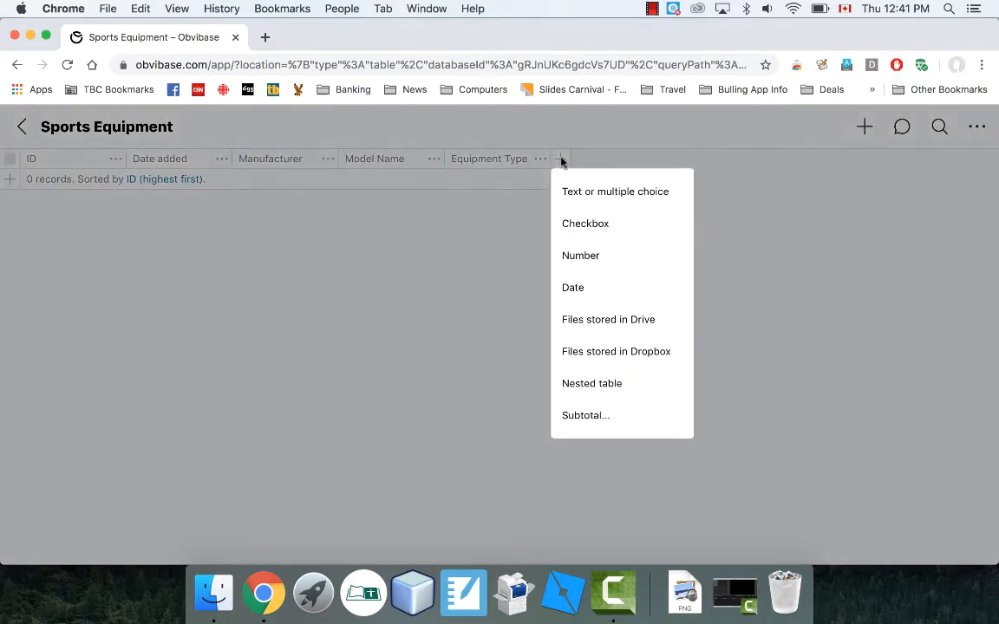
pyautogui.click(588, 260)
pyautogui.write('P')
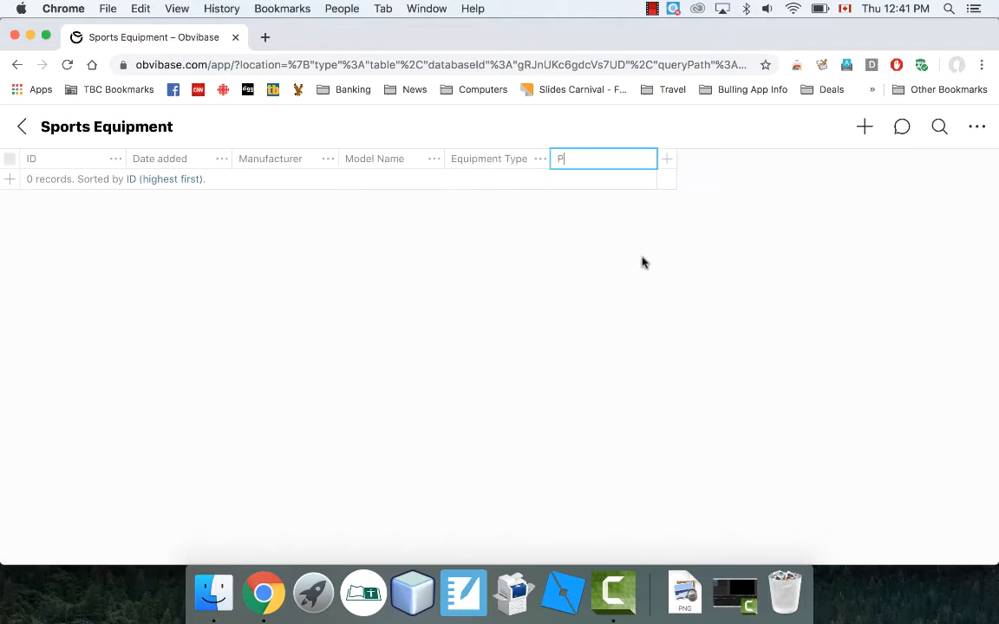
pyautogui.write('rice')
pyautogui.click(667, 159)
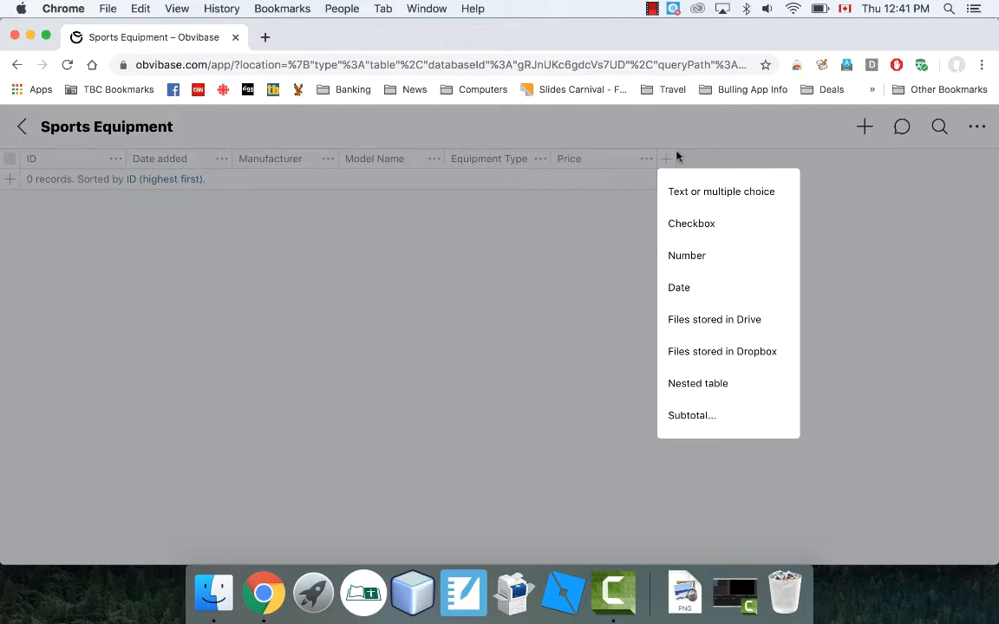
pyautogui.click(688, 227)
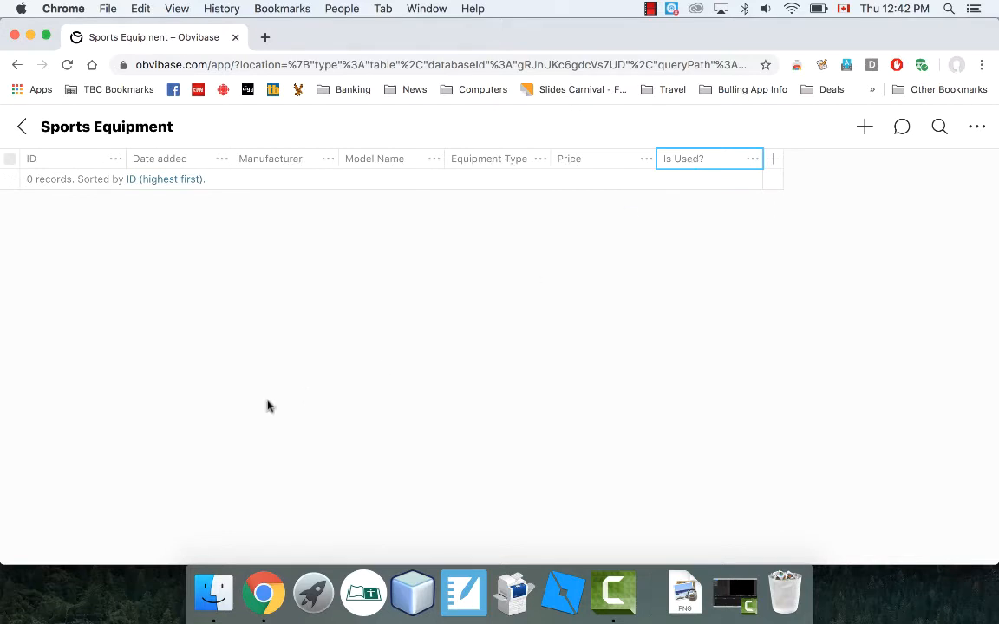
# - Add the first record with manufacturer Reebok, model BK-105, equipment type Basketball and price 45.99
pyautogui.click(9, 179)
pyautogui.doubleClick(266, 177)
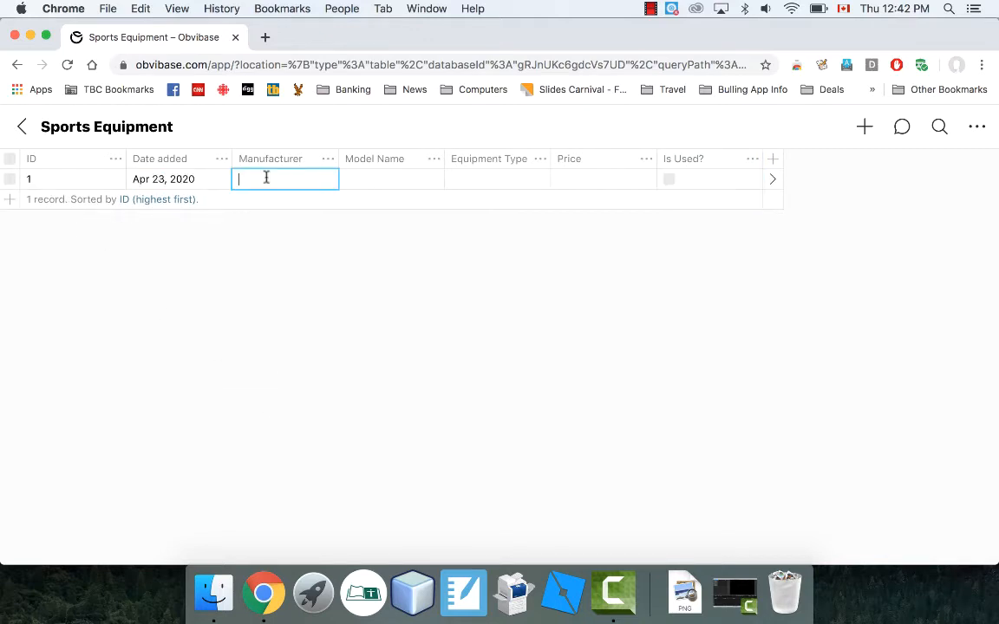
pyautogui.write('Reebok')
pyautogui.doubleClick(372, 178)
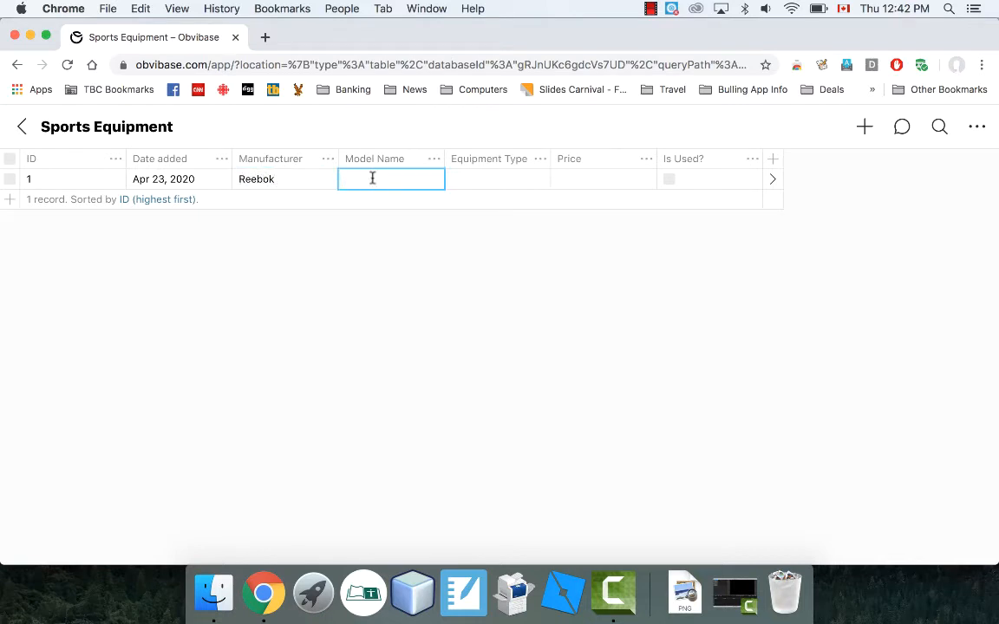
pyautogui.write('BK-105')
pyautogui.doubleClick(481, 181)
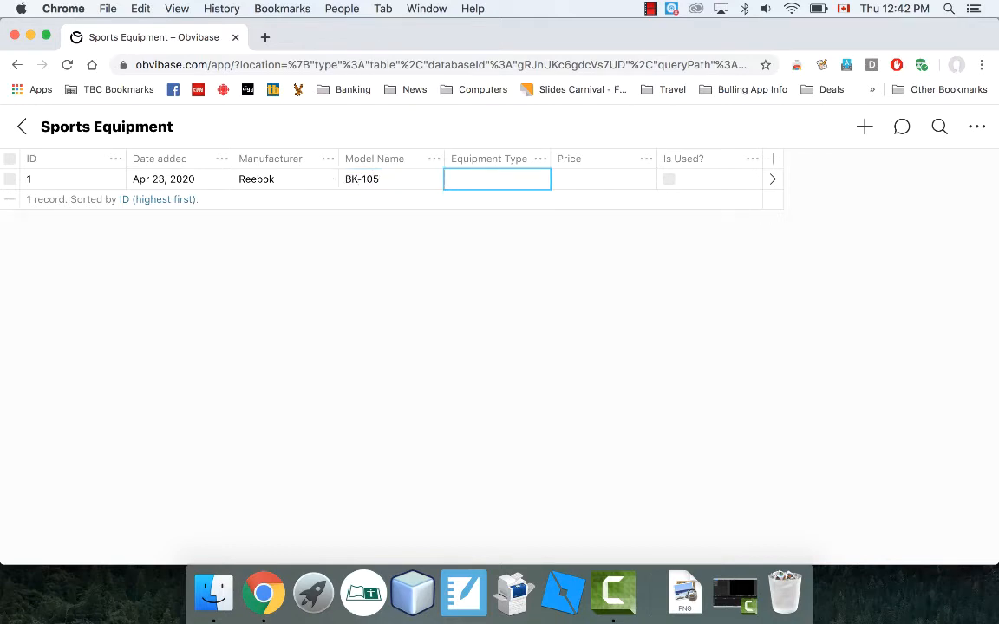
pyautogui.write('Basketball')
pyautogui.doubleClick(575, 178)
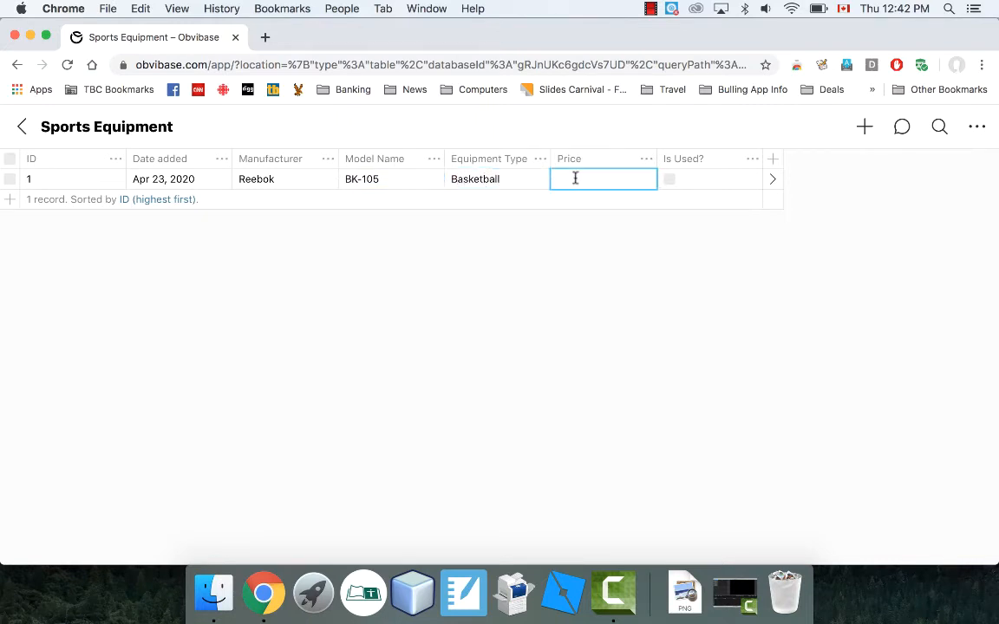
pyautogui.write('45.99')
# - Add a second record for a Bauer HKST99 Hockey Stick priced at 73.5 and mark it as used
pyautogui.click(8, 198)
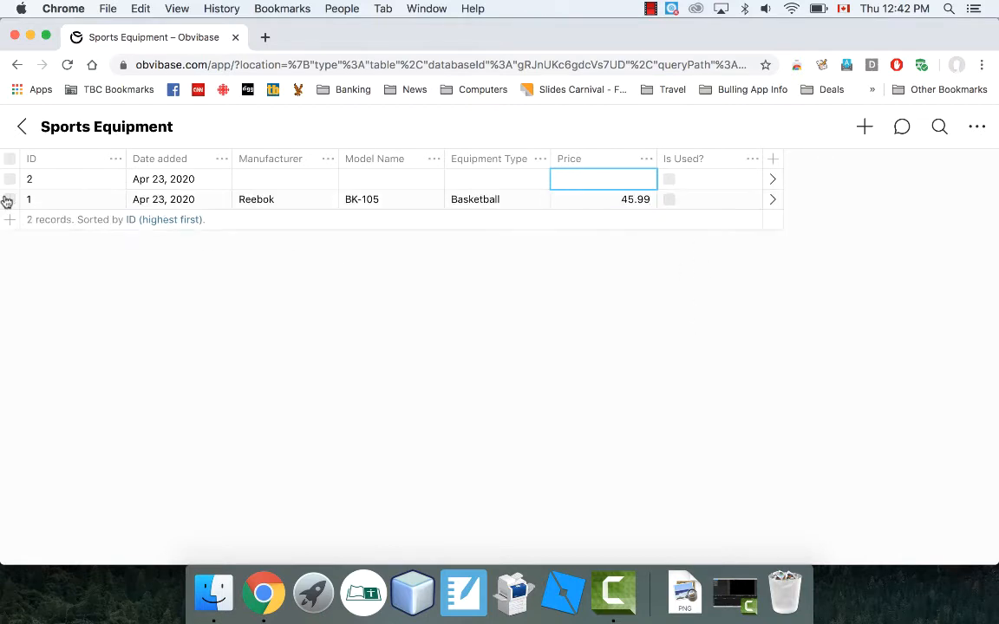
pyautogui.click(254, 181)
pyautogui.write('Bauer')
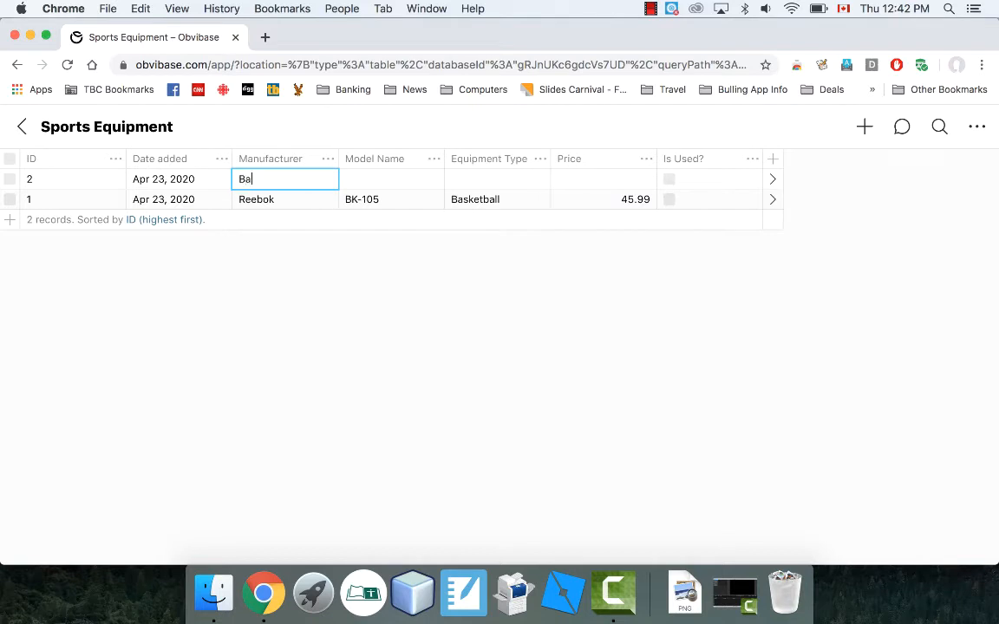
pyautogui.click(413, 179)
pyautogui.write('HKST99')
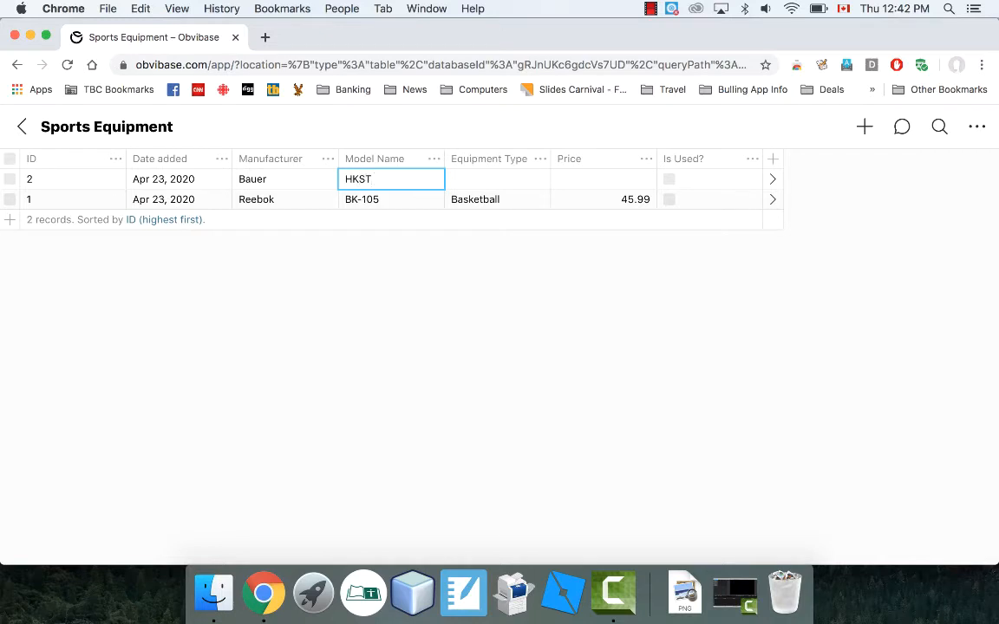
pyautogui.click(493, 178)
pyautogui.write('Hockey Stick')
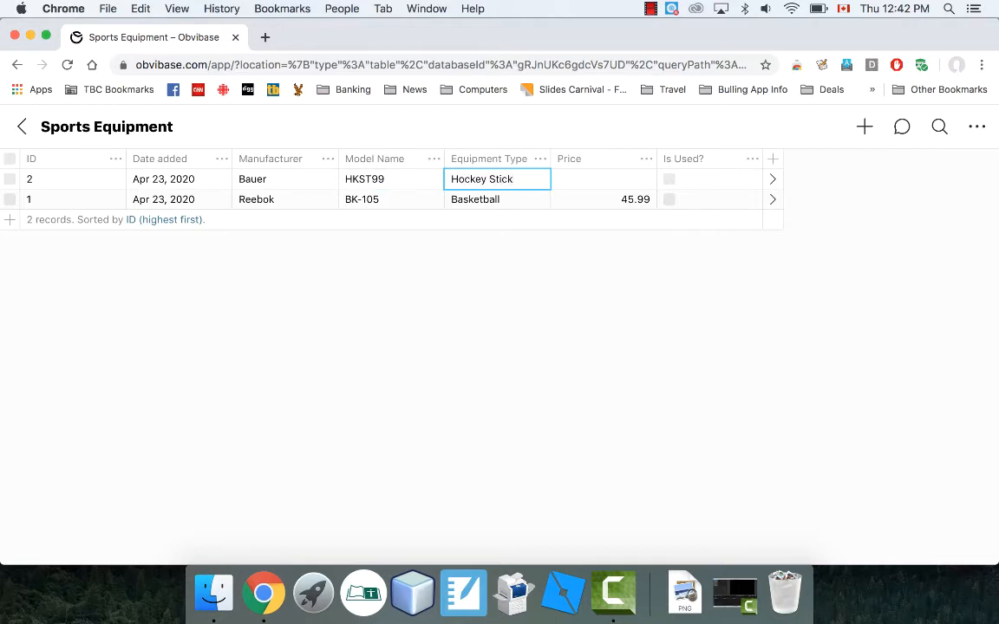
pyautogui.click(582, 180)
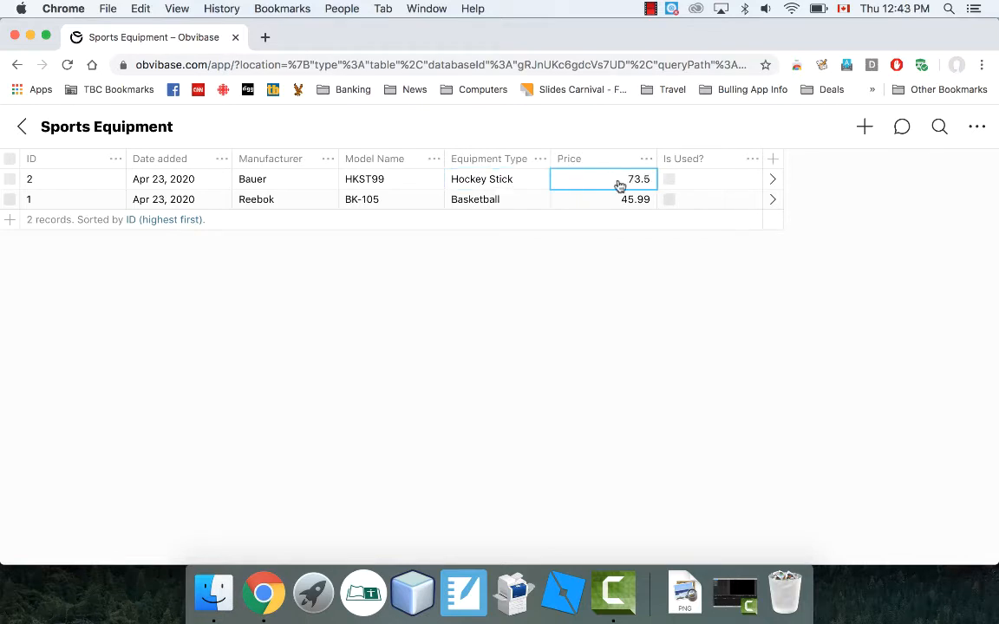
pyautogui.click(672, 185)
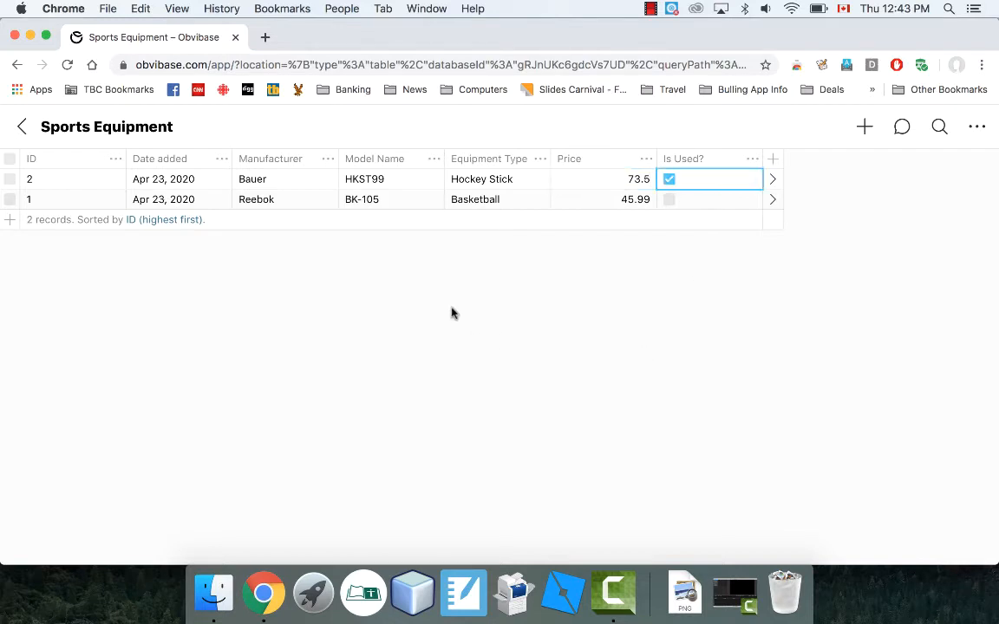
# - Add a third record with manufacturer Nike, model TCJersey, equipment type Jersey and price 124
pyautogui.click(9, 220)
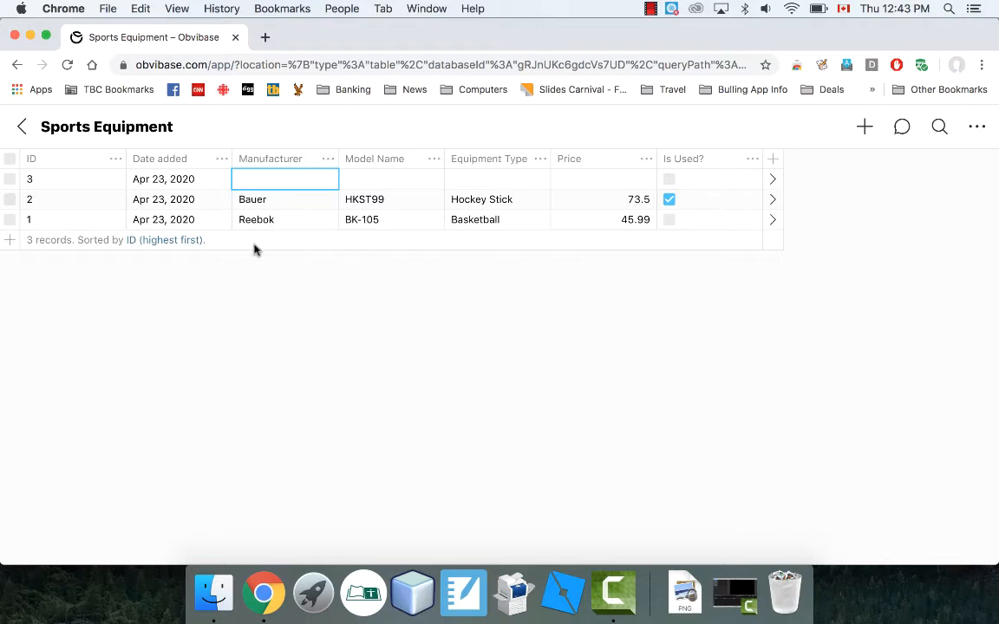
pyautogui.write('Nike')
pyautogui.click(378, 179)
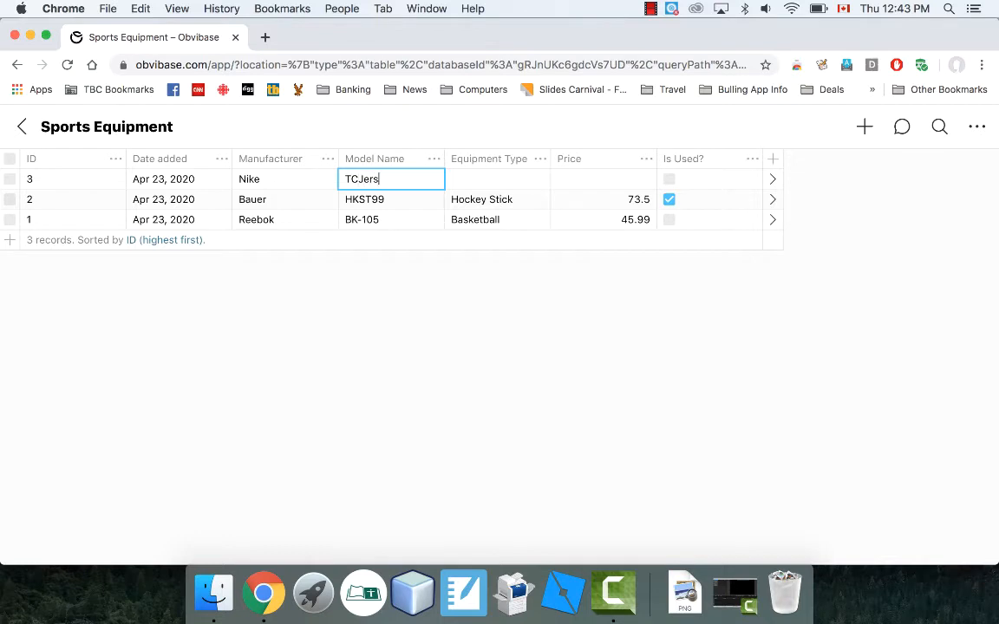
pyautogui.click(481, 178)
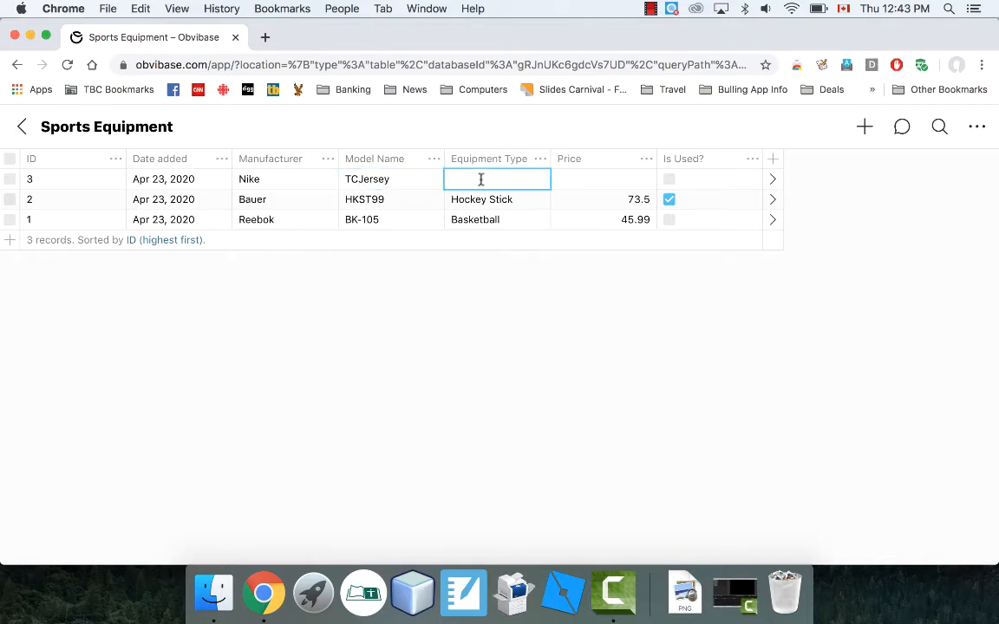
pyautogui.write('Jersey')
pyautogui.click(588, 179)
pyautogui.write('12')
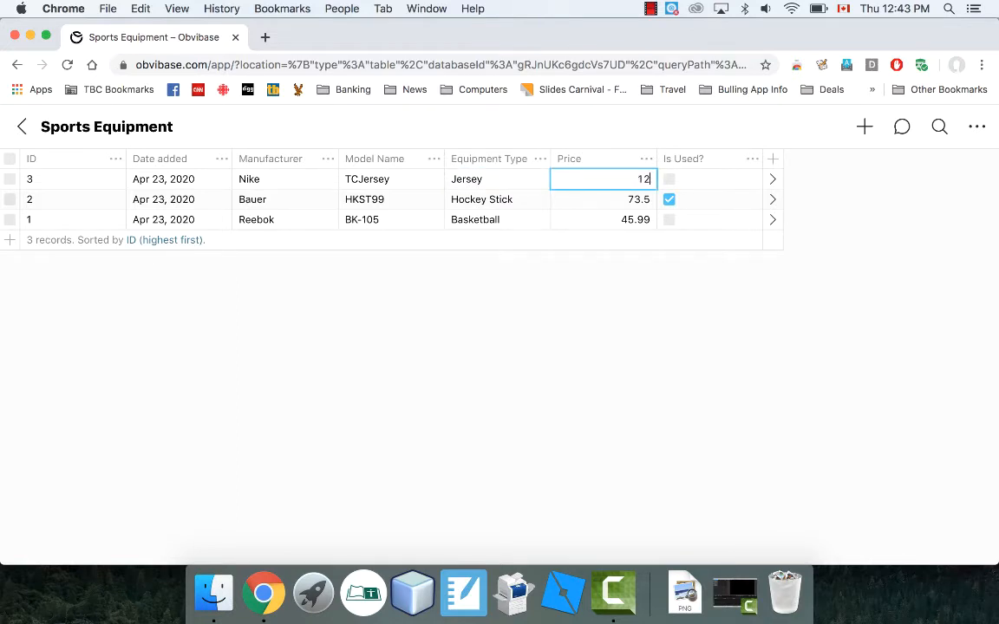
pyautogui.write('4')
# - Add a fourth record with manufacturer Reebok, model RN-98, equipment type Running Shoe and price 85.75
pyautogui.click(9, 240)
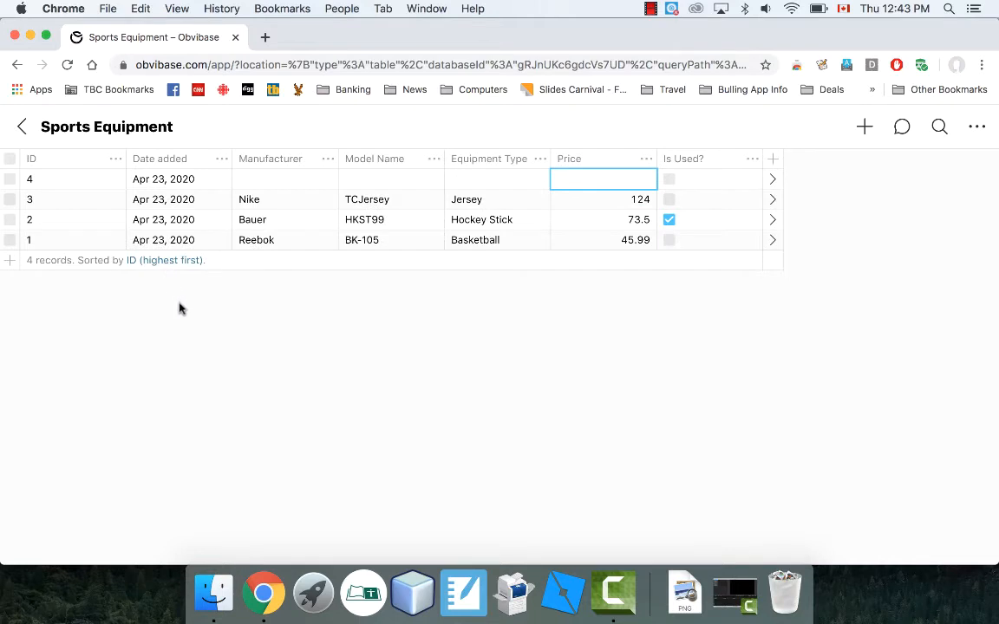
pyautogui.click(263, 179)
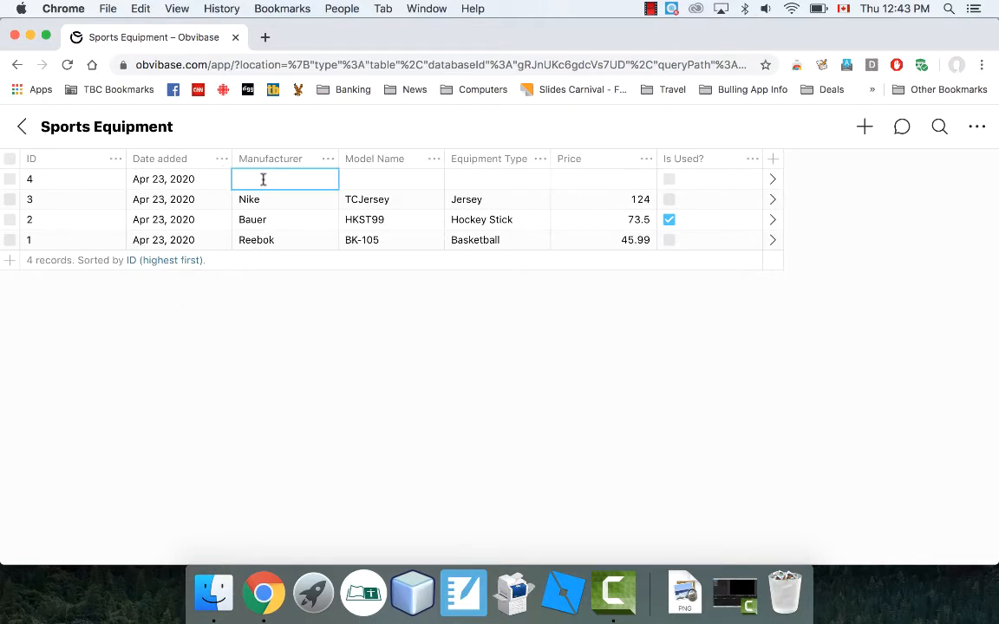
pyautogui.write('Reebok')
pyautogui.click(366, 181)
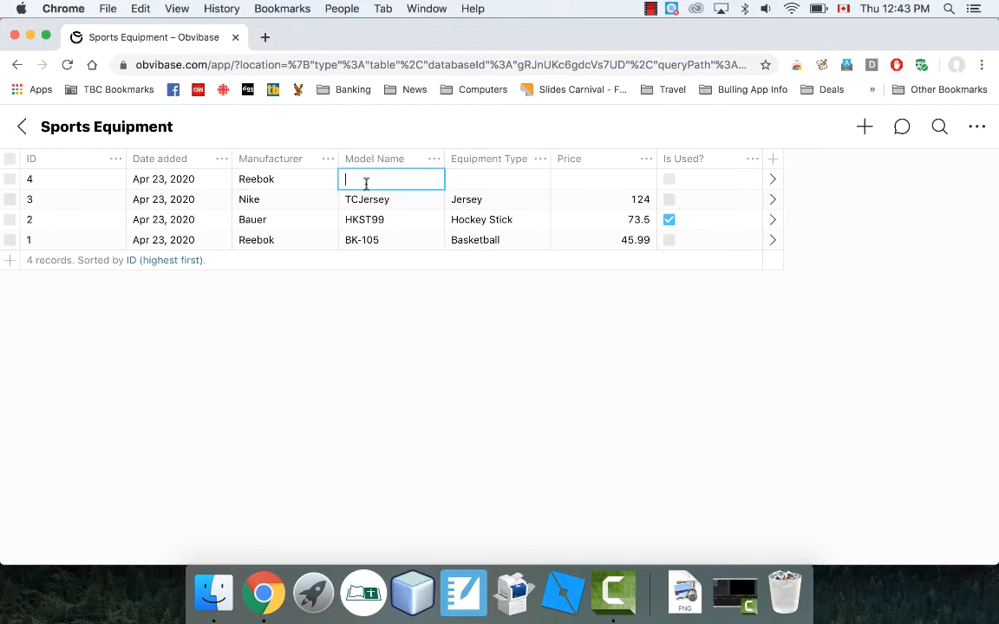
pyautogui.write('RN-98')
pyautogui.click(502, 177)
pyautogui.write('Running Shoe')
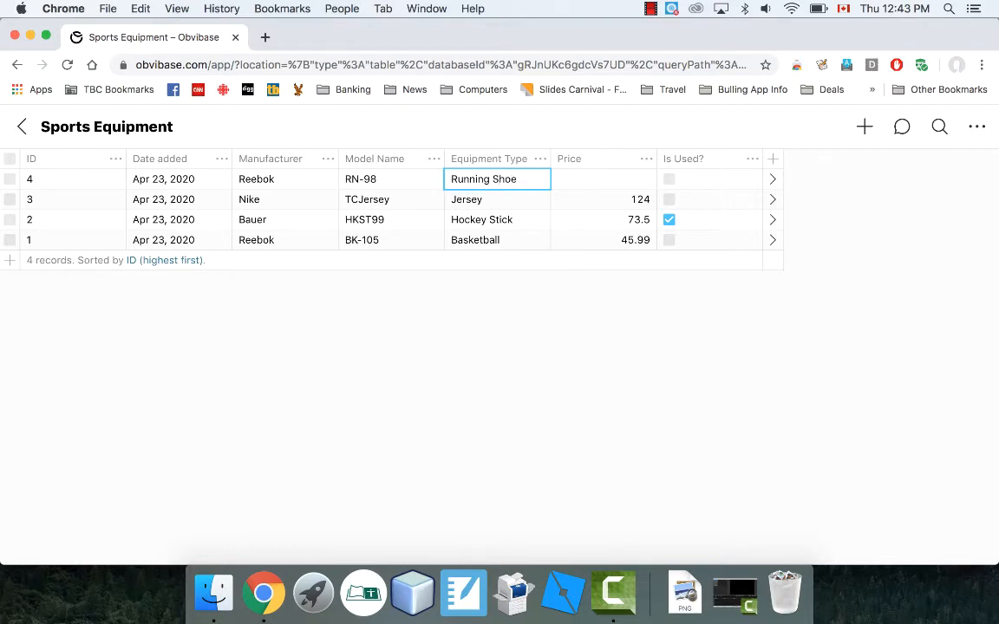
pyautogui.click(589, 175)
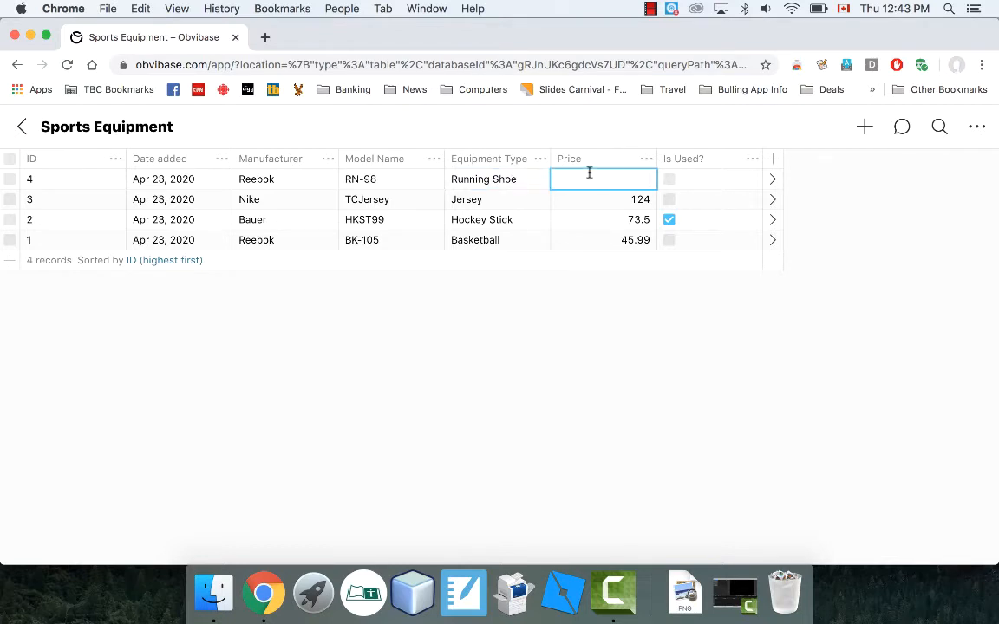
pyautogui.write('85.75')
# - Add a fifth record with manufacturer Nike, model GC-43, equipment type Golf Clubs and price 279
pyautogui.click(8, 260)
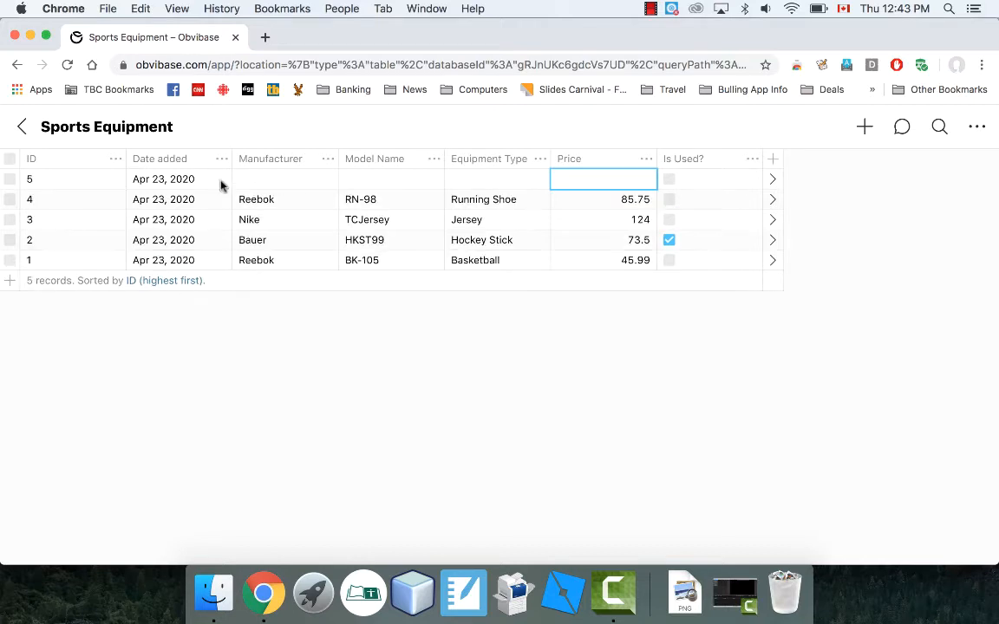
pyautogui.click(271, 177)
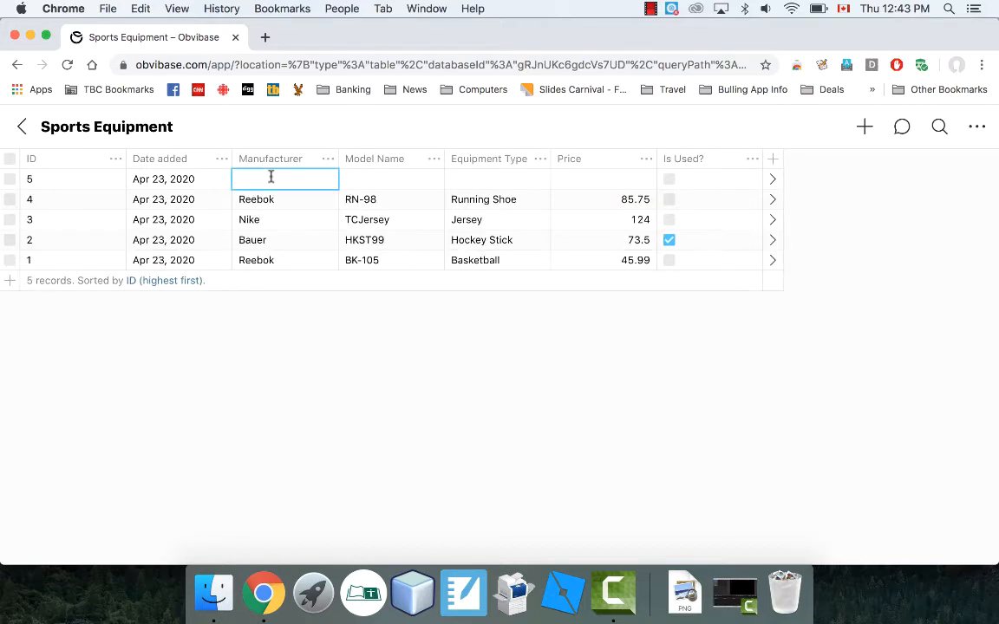
pyautogui.click(357, 177)
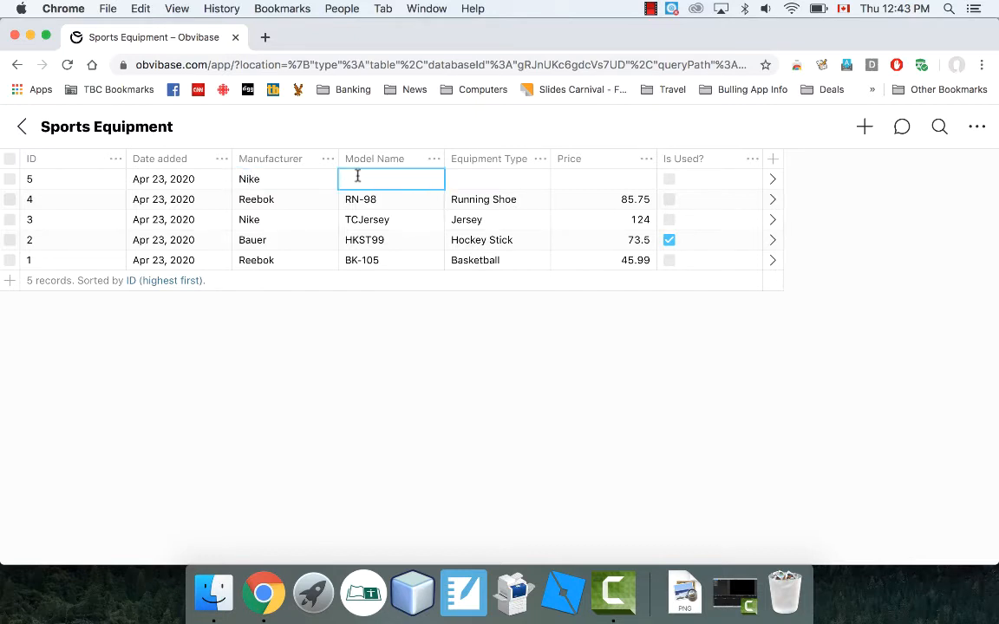
pyautogui.write('GC-43')
pyautogui.click(487, 177)
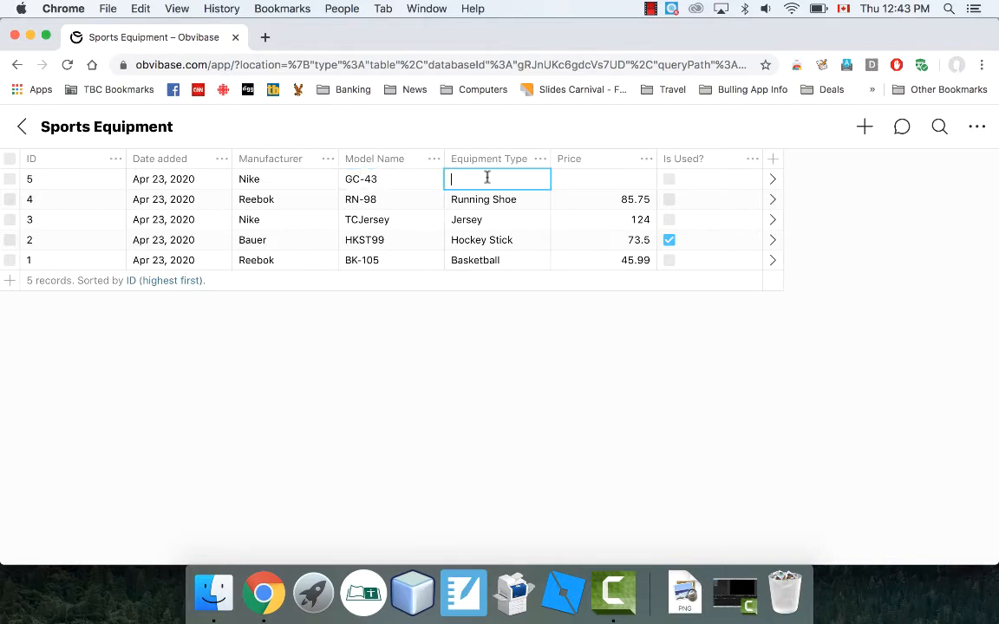
pyautogui.write('Golf Clubs')
pyautogui.click(578, 179)
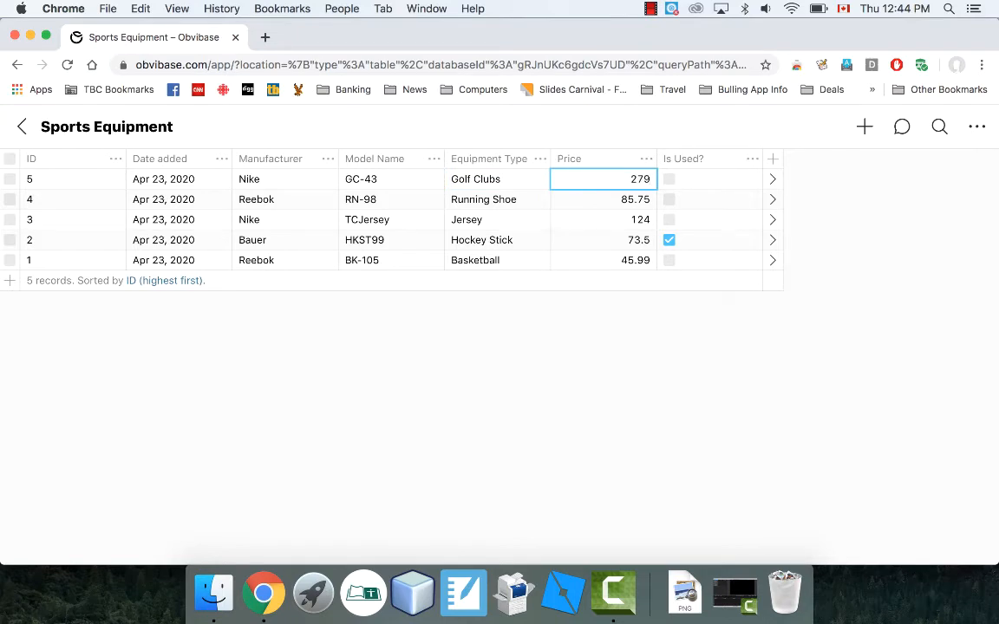
# - Add a sixth record duplicating the Nike GC-43 Golf Clubs entry with price 279
pyautogui.click(9, 280)
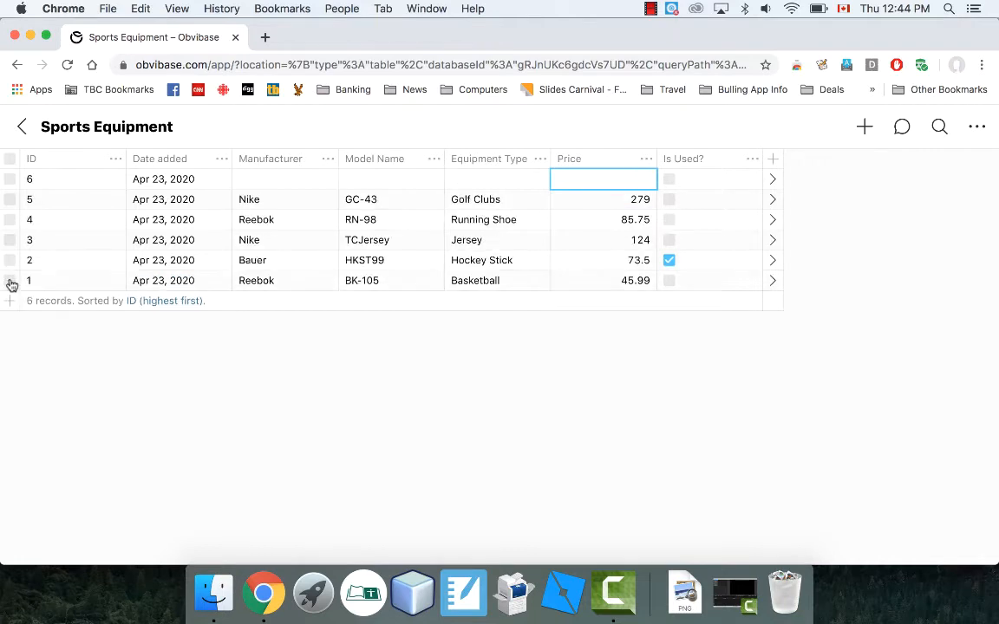
pyautogui.click(250, 179)
pyautogui.write('Nike')
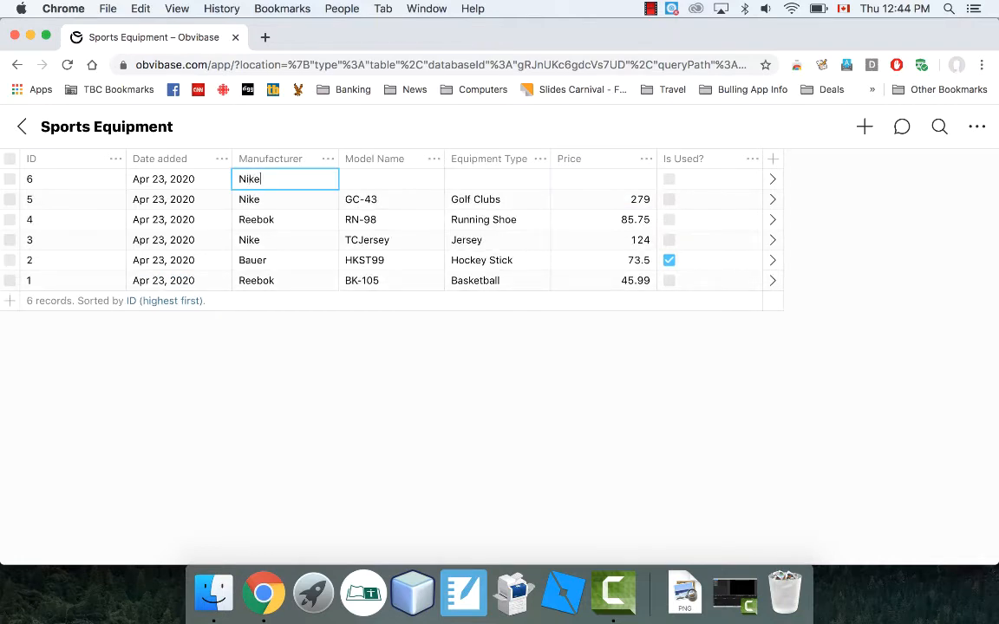
pyautogui.click(355, 179)
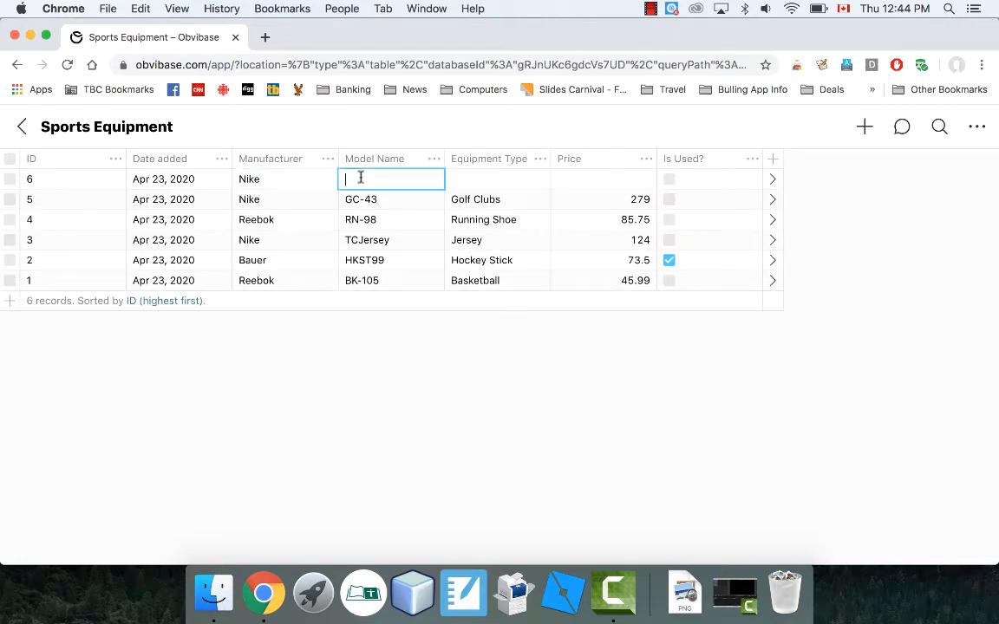
pyautogui.write('GC-43')
pyautogui.click(477, 176)
pyautogui.write('Golf')
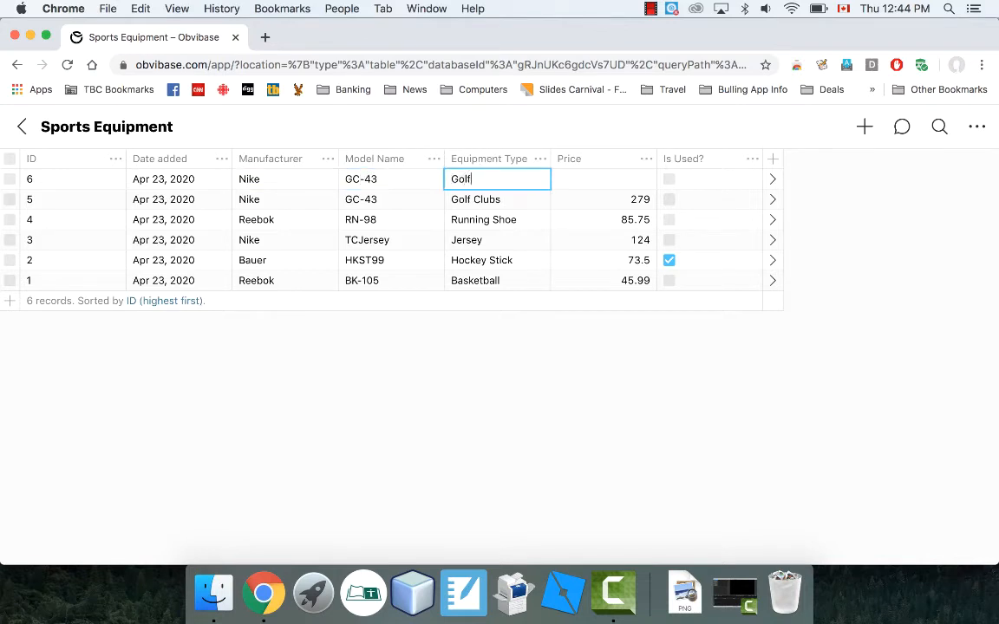
pyautogui.write(' Clubs')
pyautogui.click(561, 176)
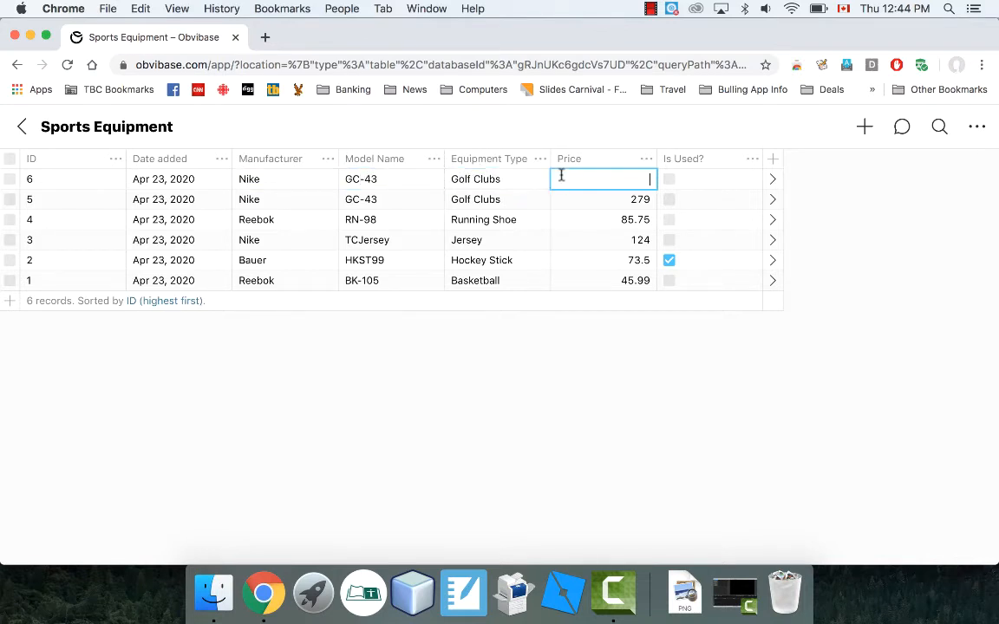
pyautogui.write('279')
pyautogui.click(525, 396)
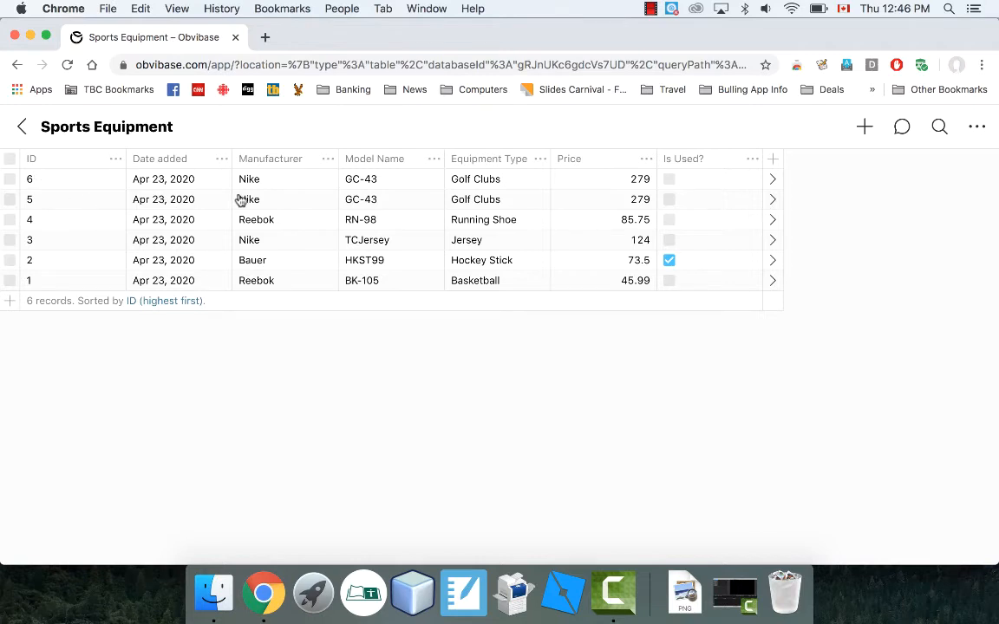
# - Delete the Nike Golf Clubs record with ID 5 from the table
pyautogui.click(10, 199)
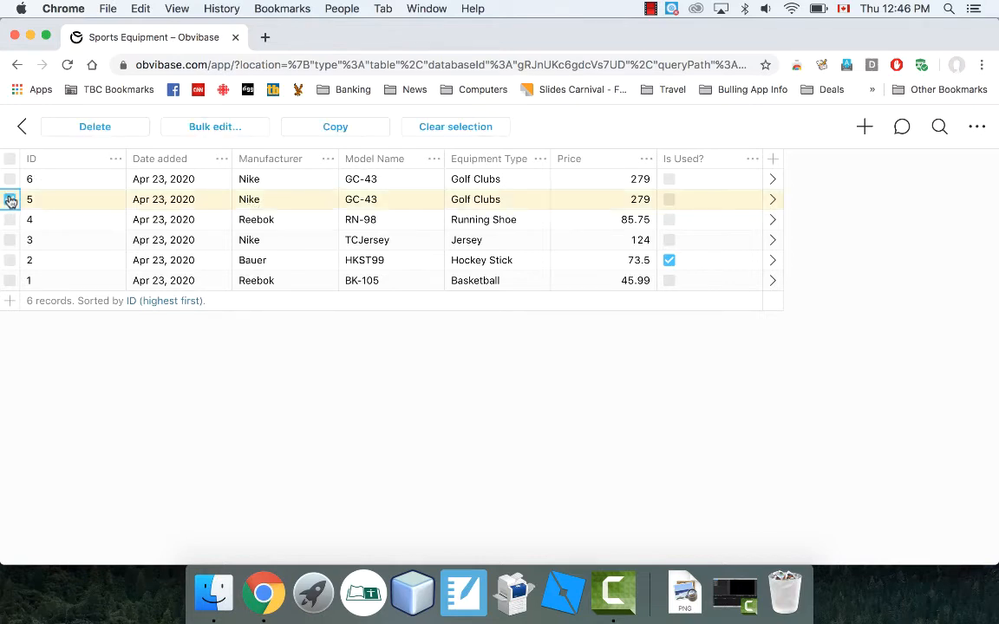
pyautogui.click(96, 127)
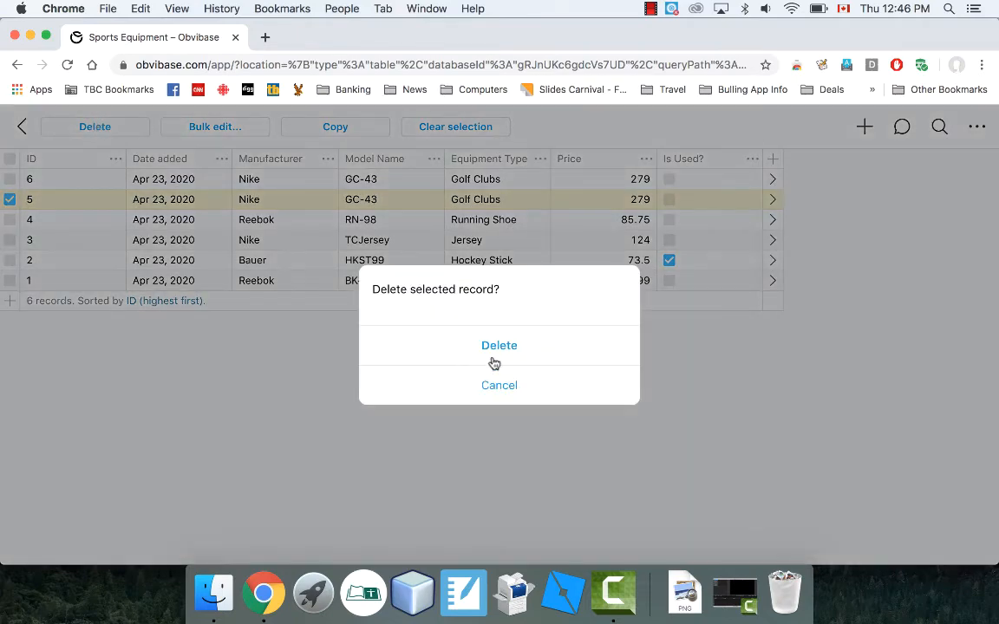
pyautogui.click(499, 346)
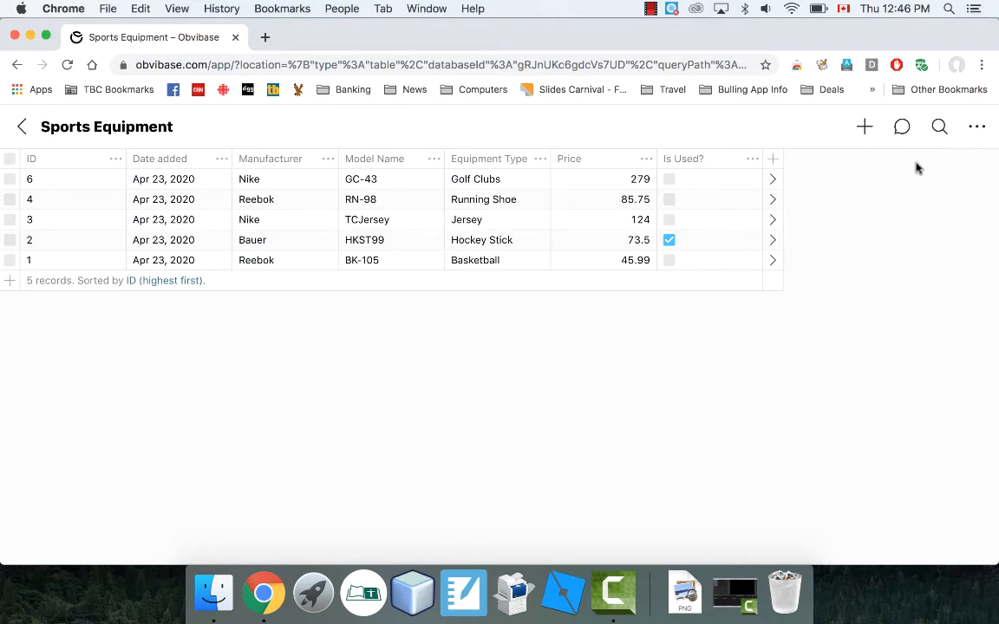
pyautogui.click(976, 127)
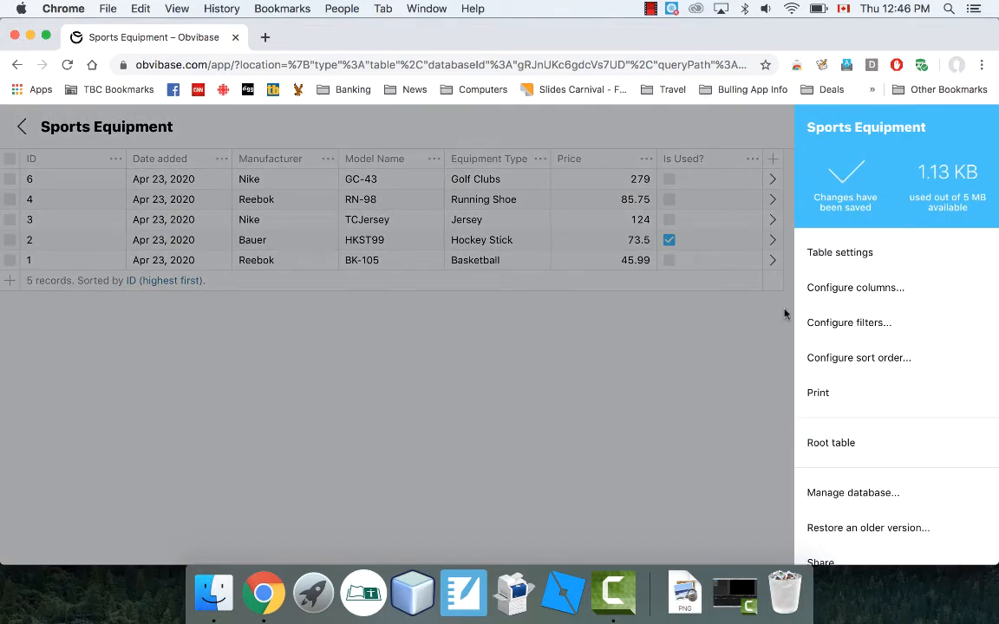
pyautogui.scroll(-3, 826, 445)
pyautogui.scroll(-3, 824, 446)
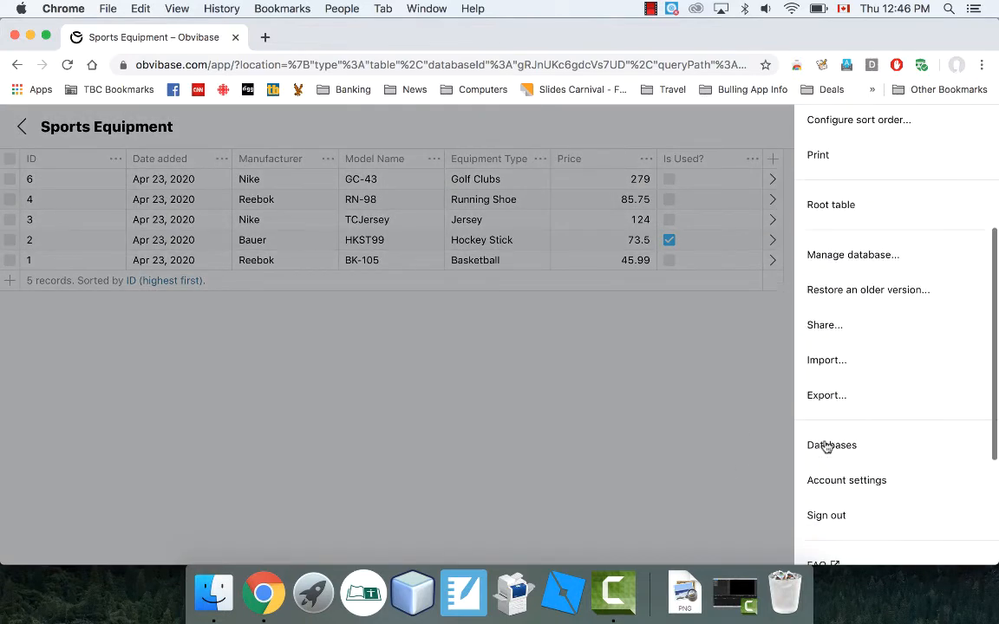
pyautogui.scroll(6, 822, 433)
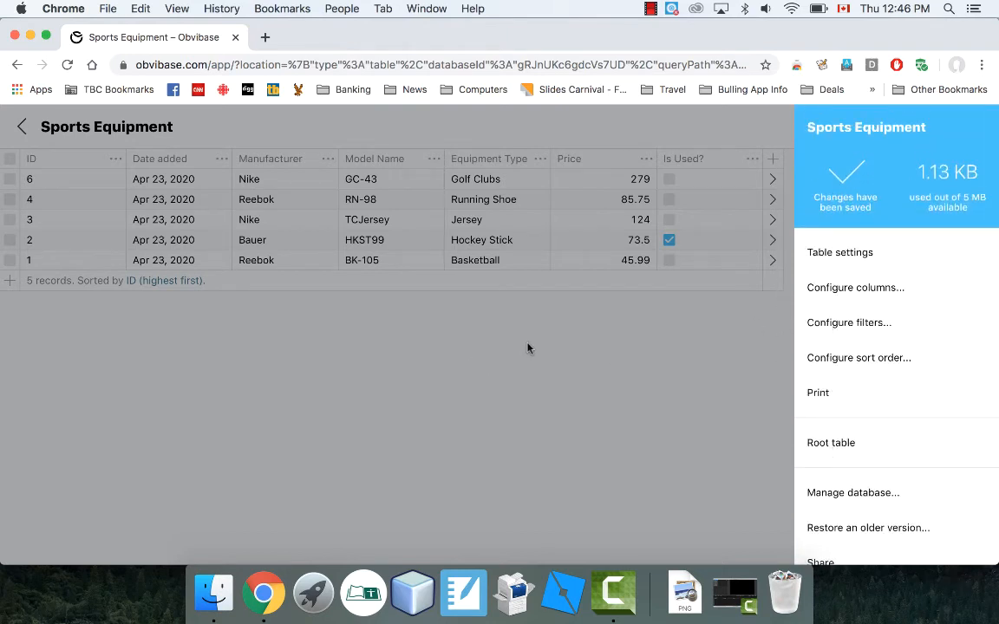
pyautogui.click(471, 367)
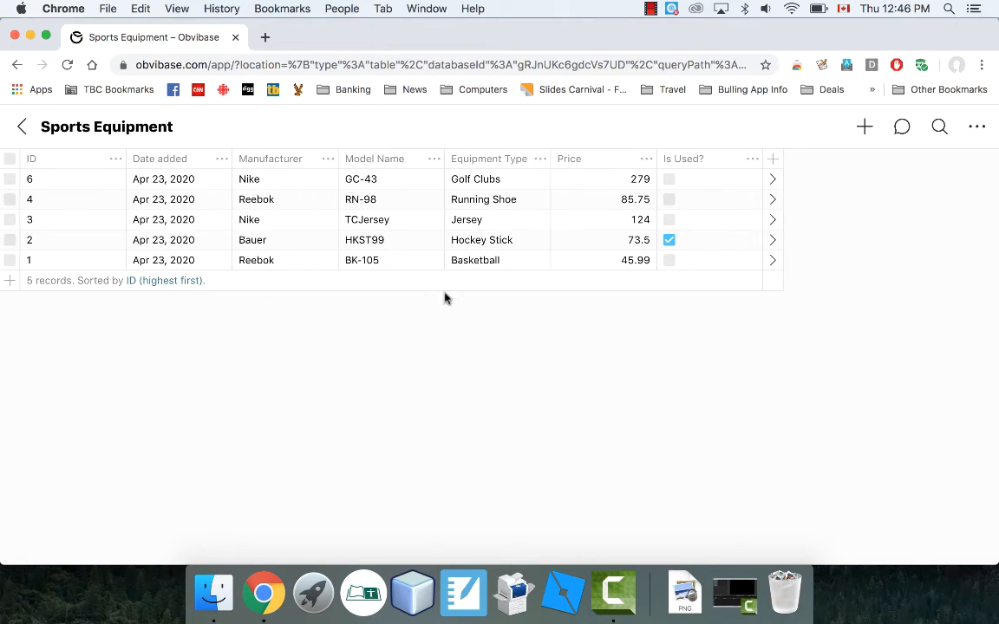
# - Add another record with manufacturer Nike, model GC-43, equipment type Golf Clubs and price 279
pyautogui.click(9, 282)
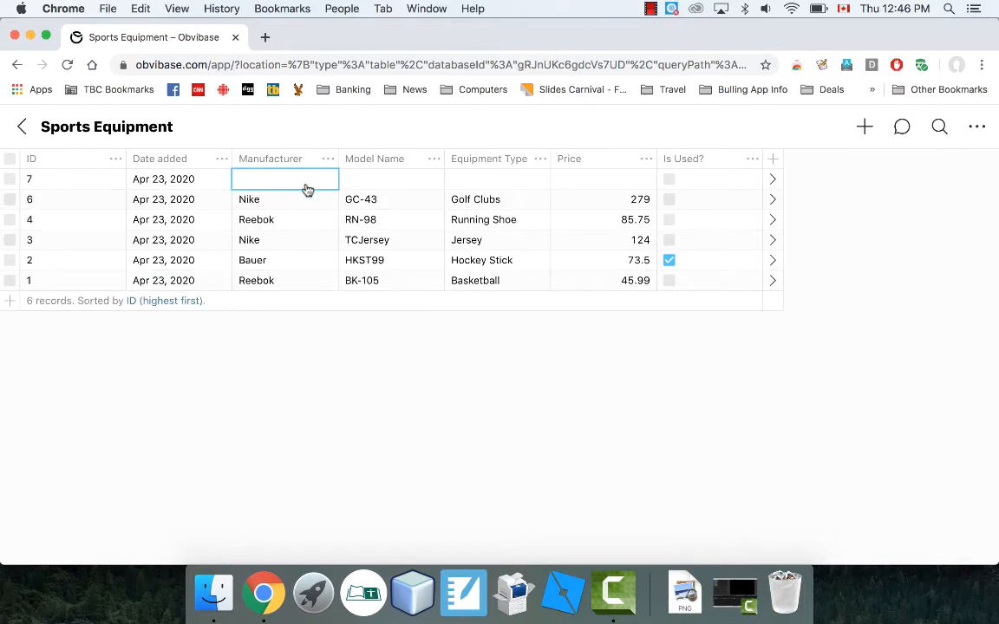
pyautogui.write('Nike')
pyautogui.press('Tab')
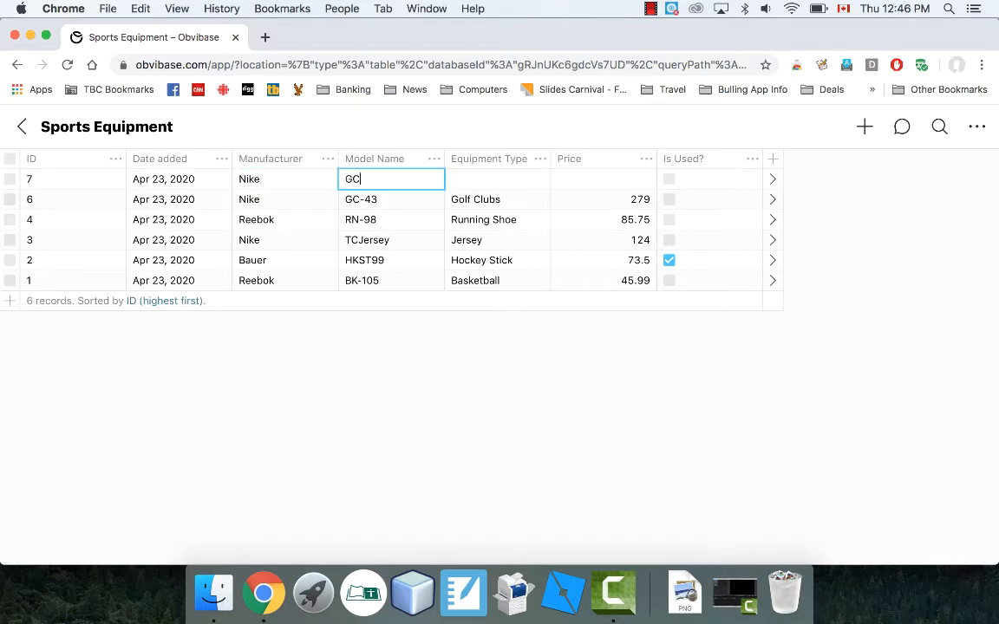
pyautogui.click(482, 179)
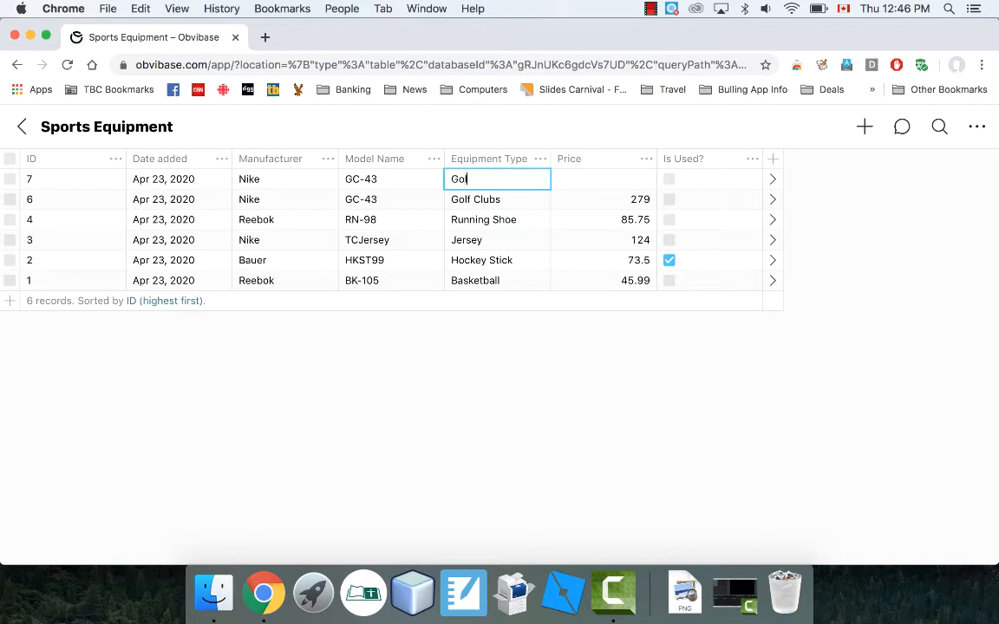
pyautogui.press('Tab')
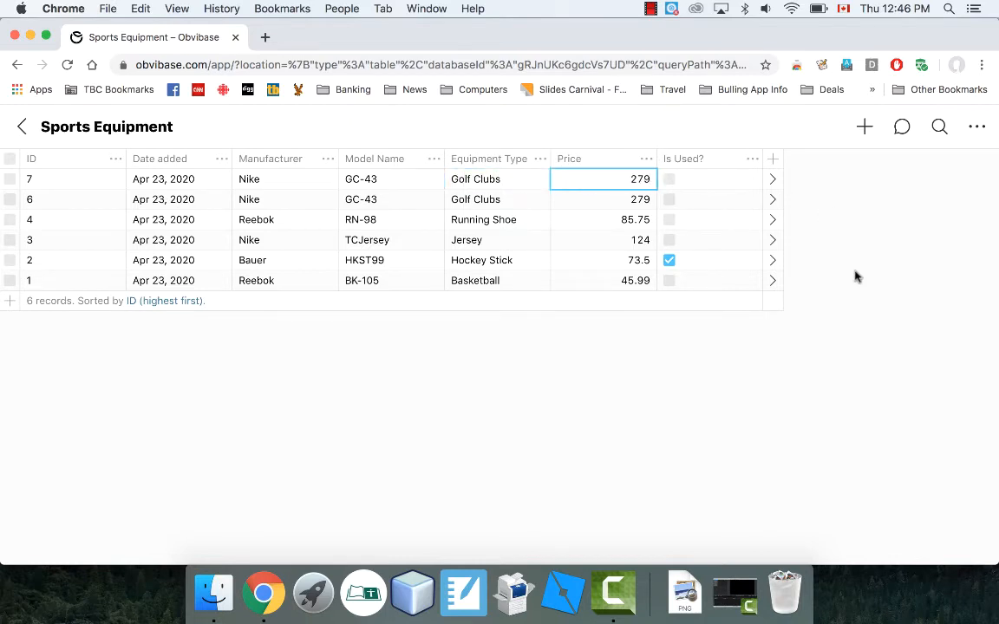
pyautogui.click(976, 127)
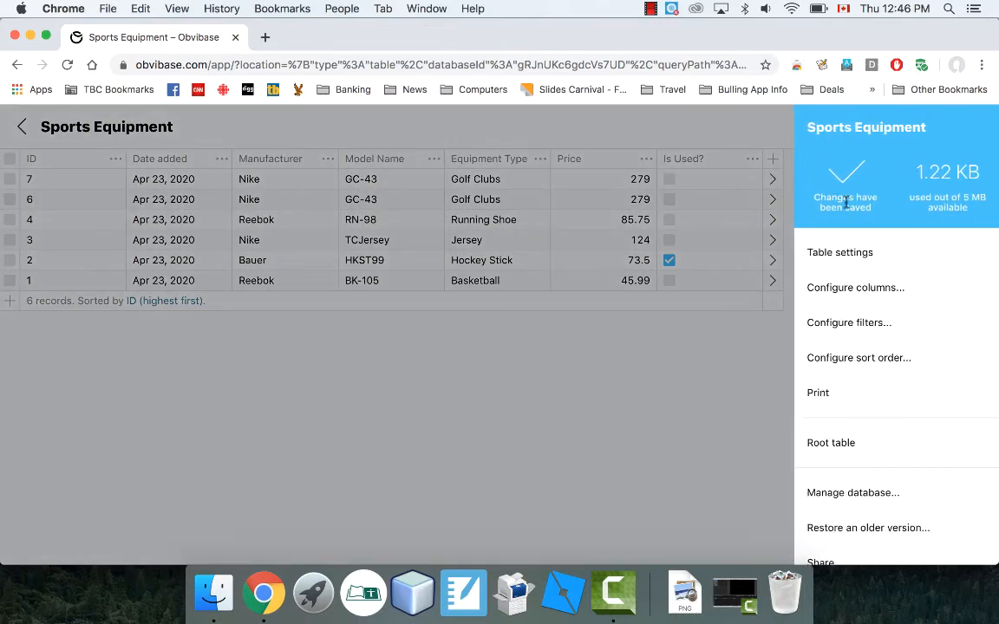
pyautogui.scroll(-2, 831, 372)
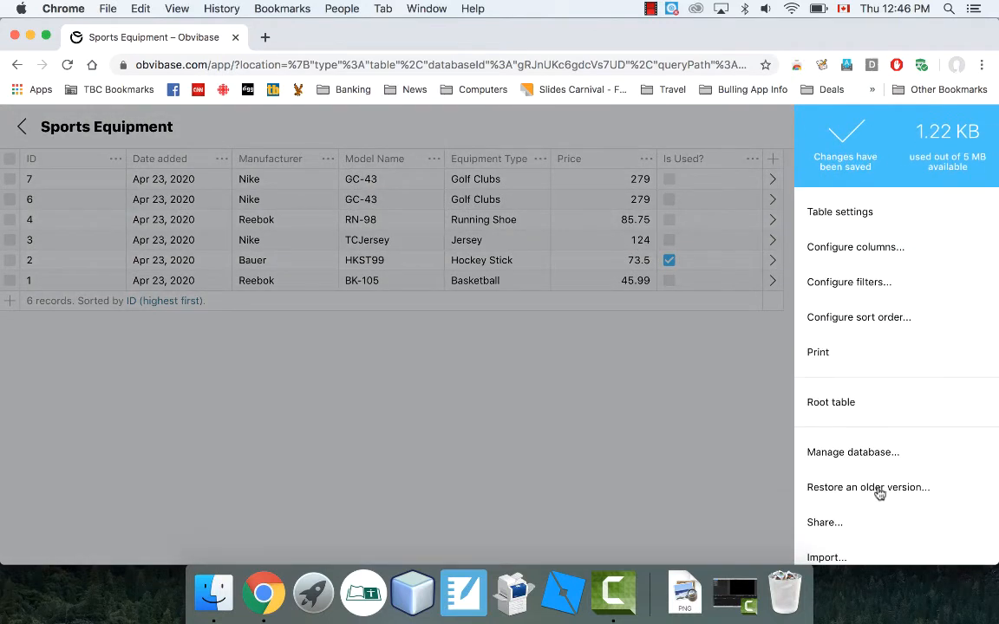
pyautogui.click(598, 444)
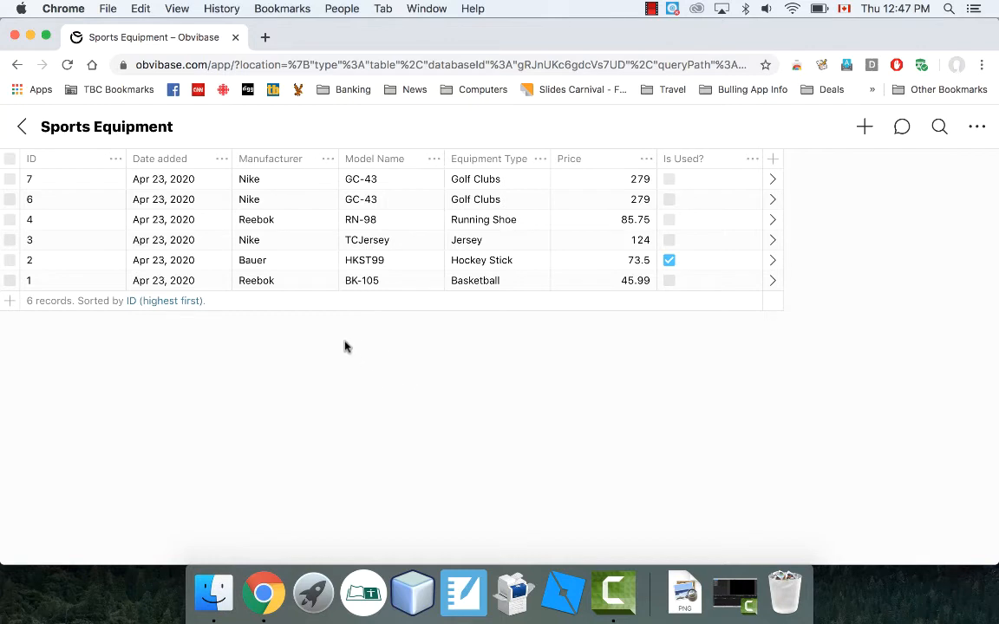
# - Filter the table to records whose Manufacturer contains Nike, and return to the default filters
pyautogui.click(328, 159)
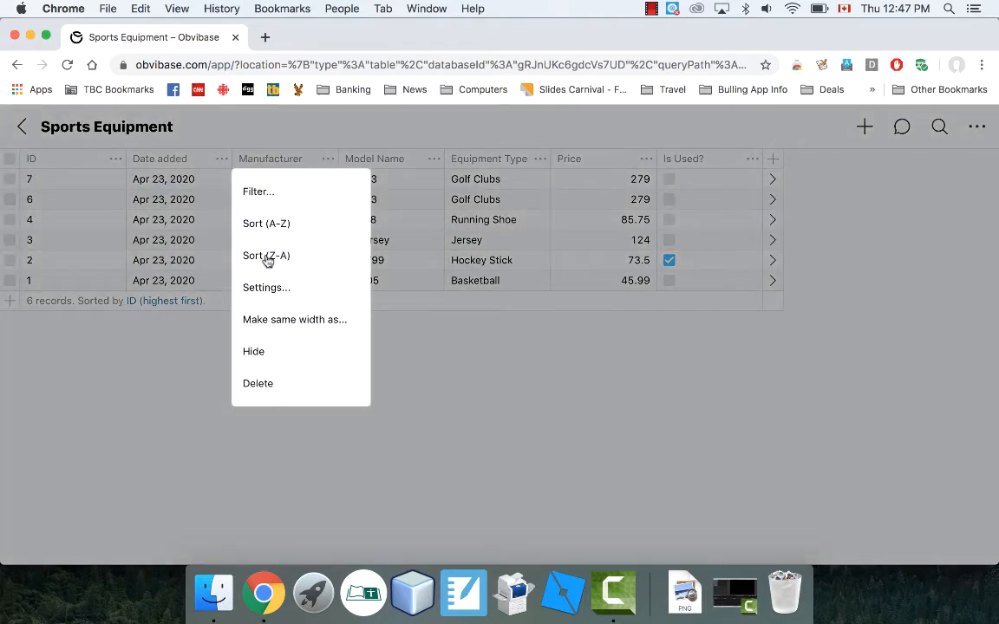
pyautogui.click(257, 193)
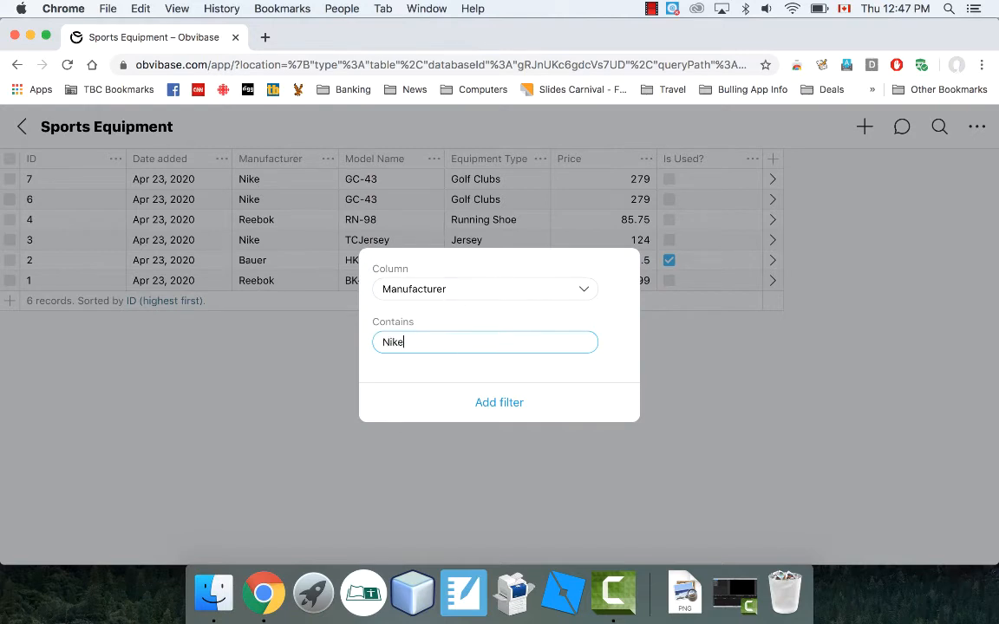
pyautogui.click(510, 403)
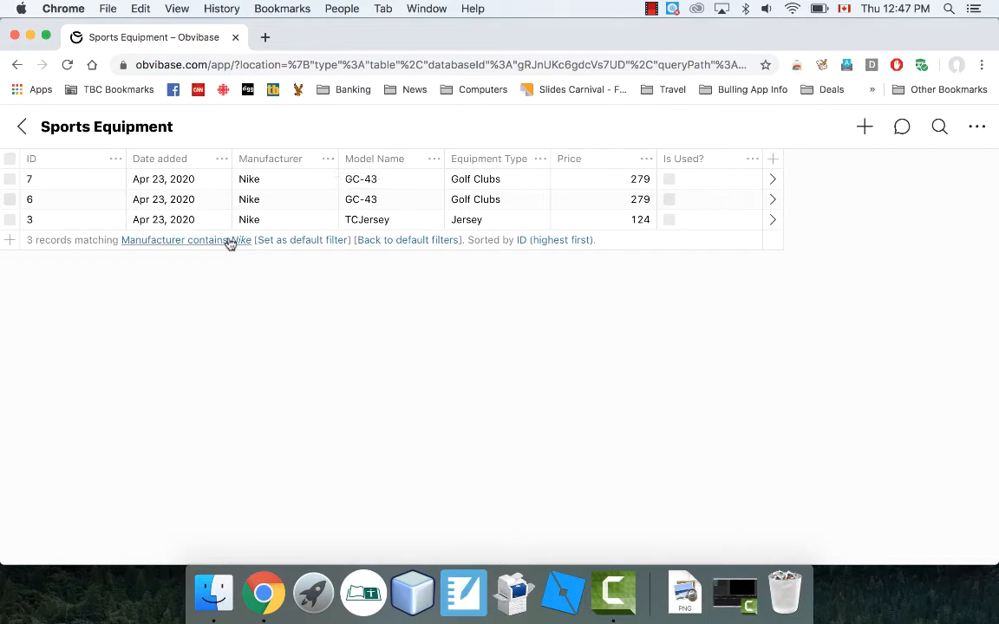
pyautogui.click(405, 241)
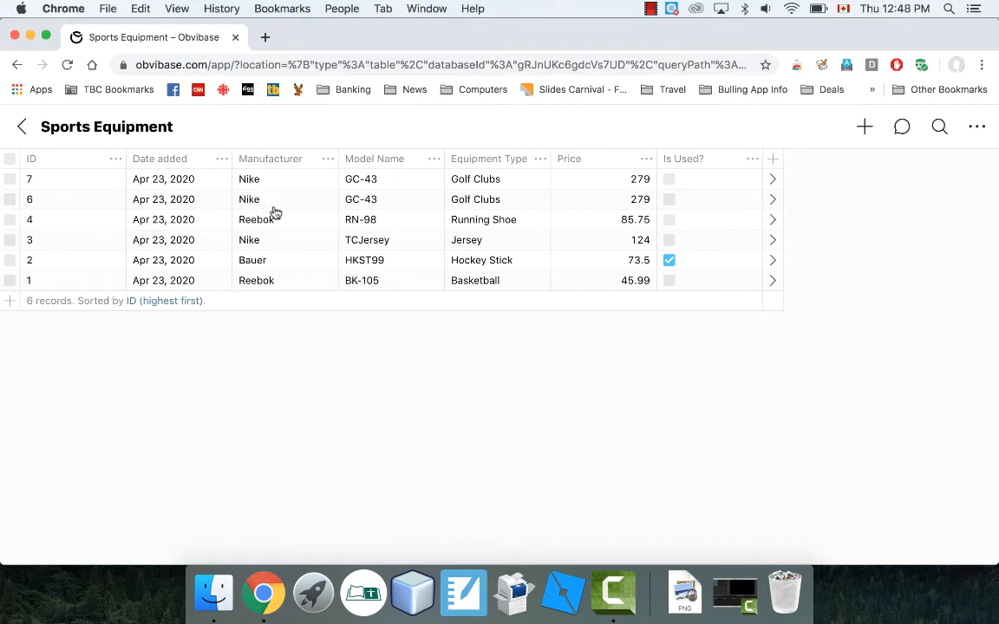
# - Filter the table to records whose Equipment Type contains basketball, and return to the default filters
pyautogui.click(328, 159)
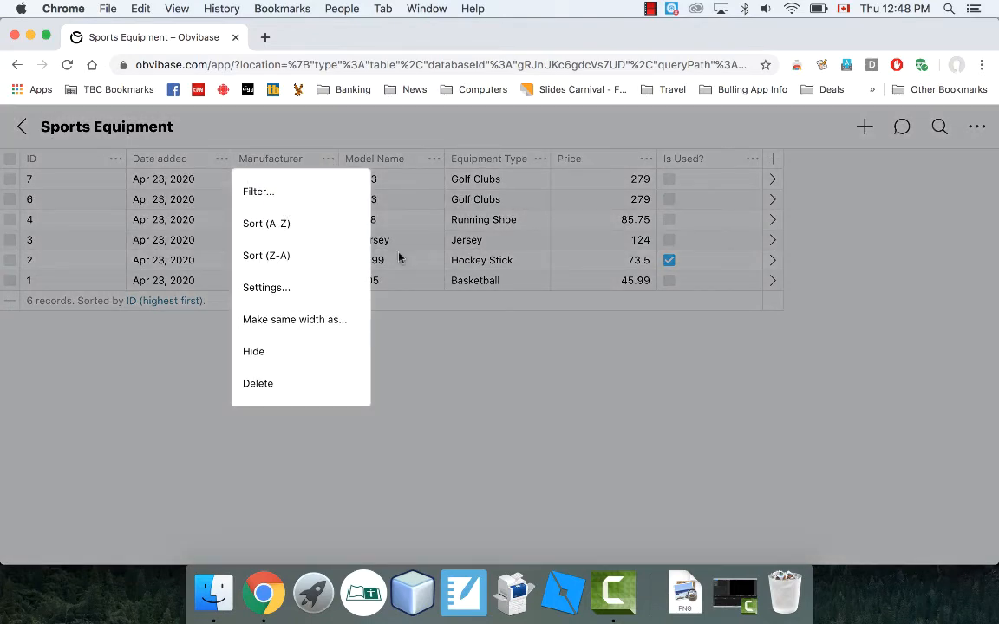
pyautogui.click(439, 383)
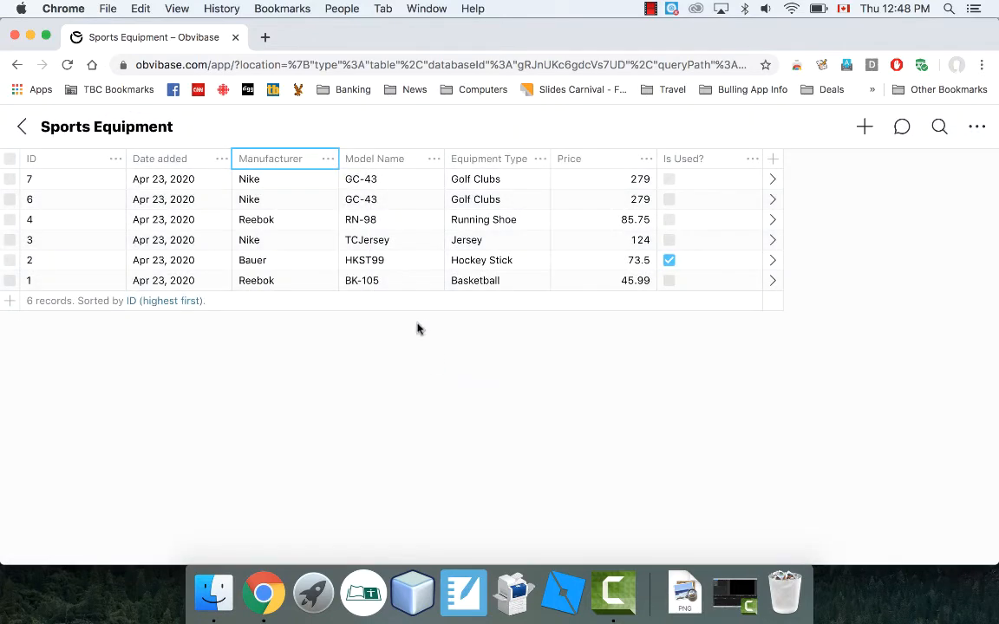
pyautogui.click(541, 163)
pyautogui.click(486, 194)
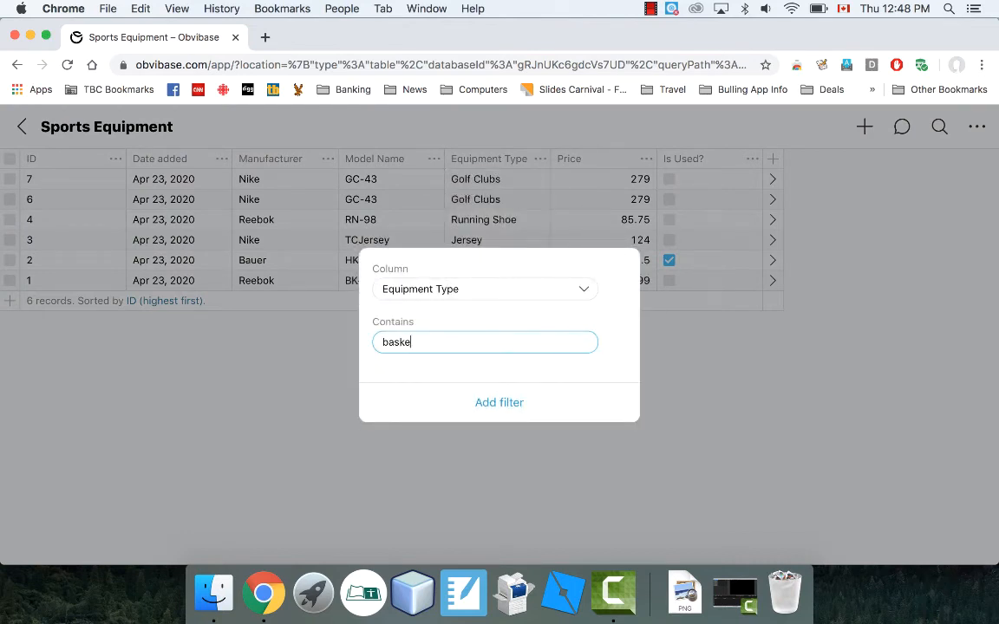
pyautogui.click(505, 406)
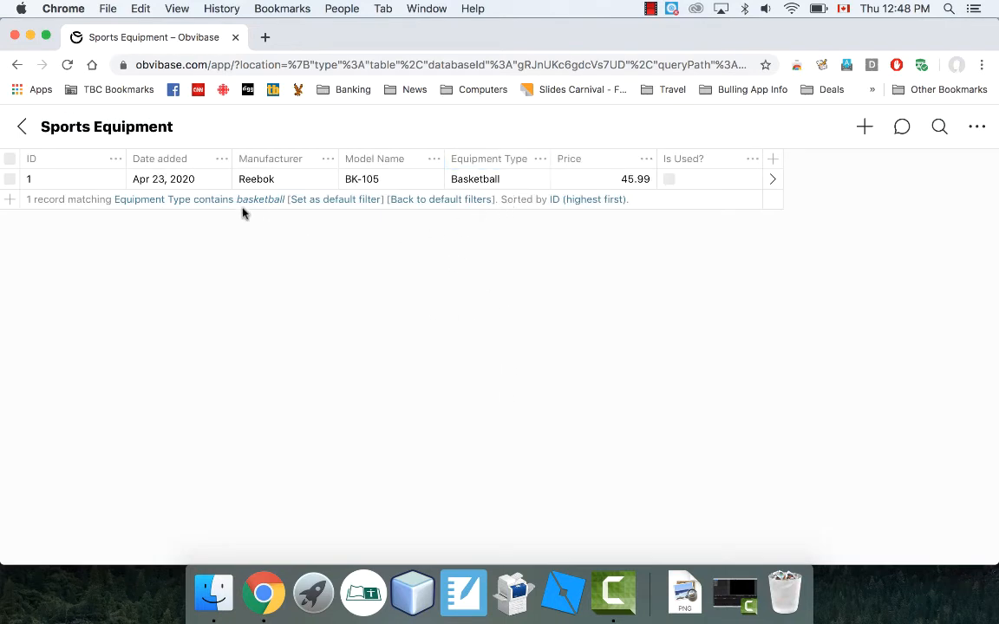
pyautogui.click(442, 200)
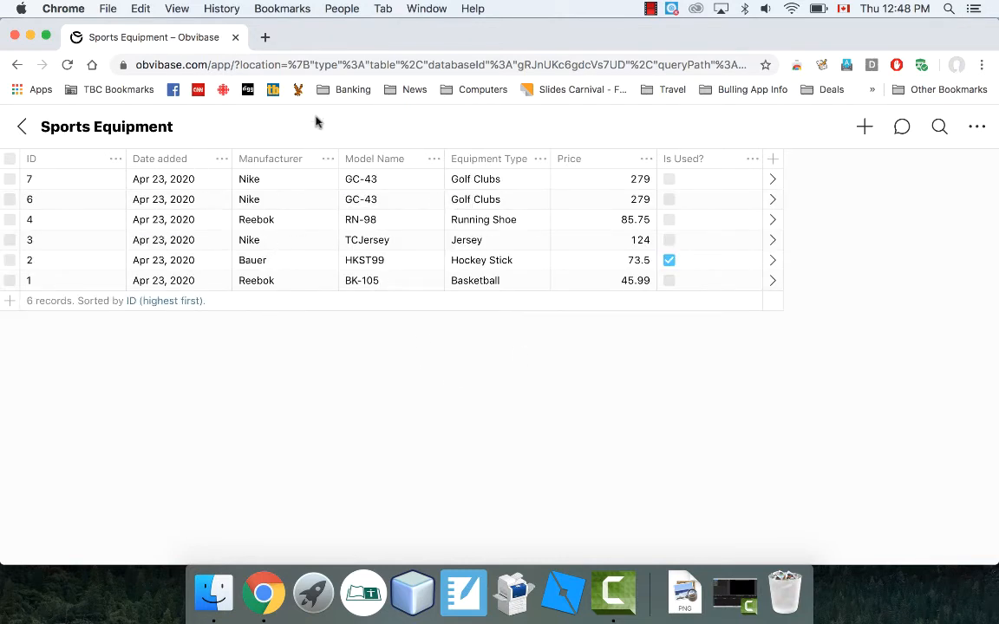
# - Filter the table to records whose Manufacturer contains Nike and whose Equipment Type contains Jersey
pyautogui.click(327, 159)
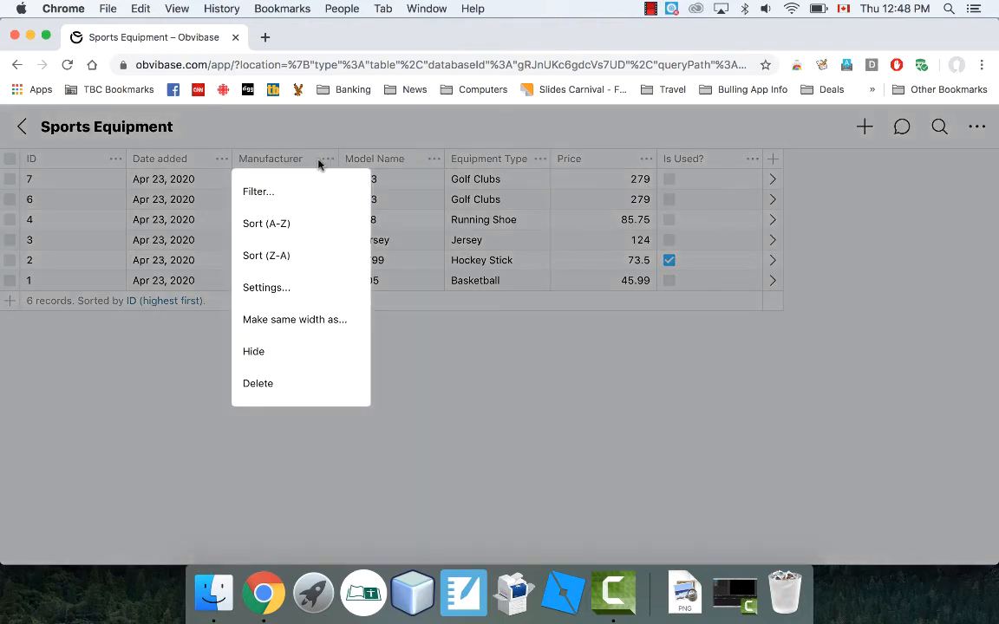
pyautogui.click(270, 192)
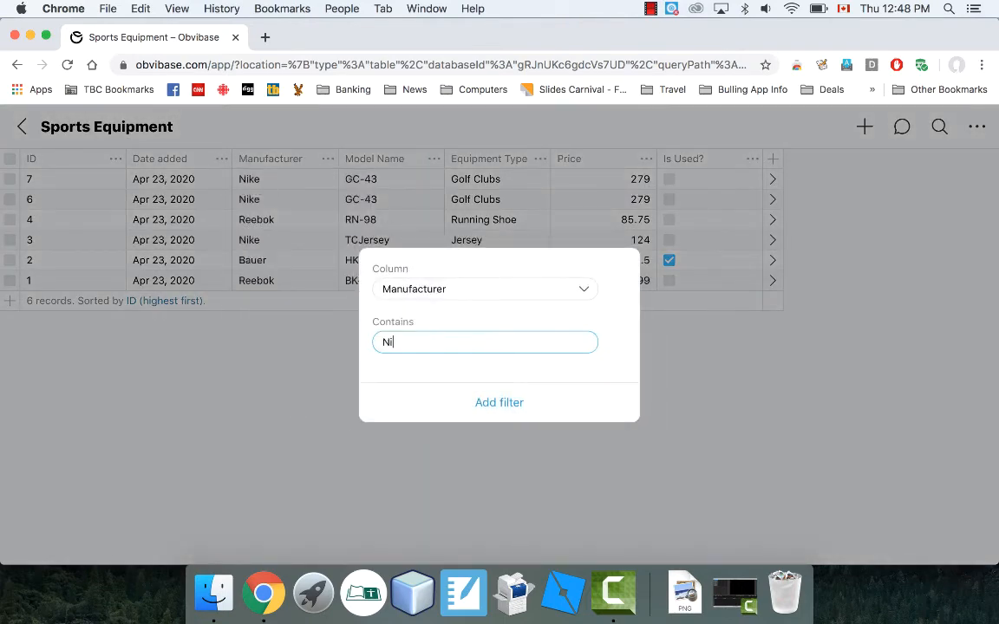
pyautogui.click(501, 401)
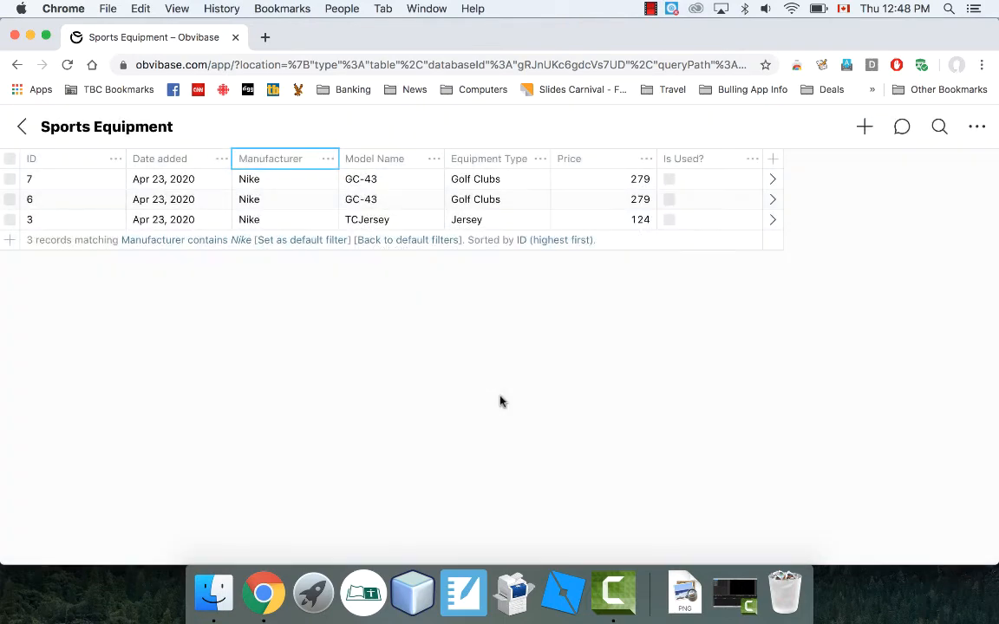
pyautogui.click(539, 160)
pyautogui.click(501, 199)
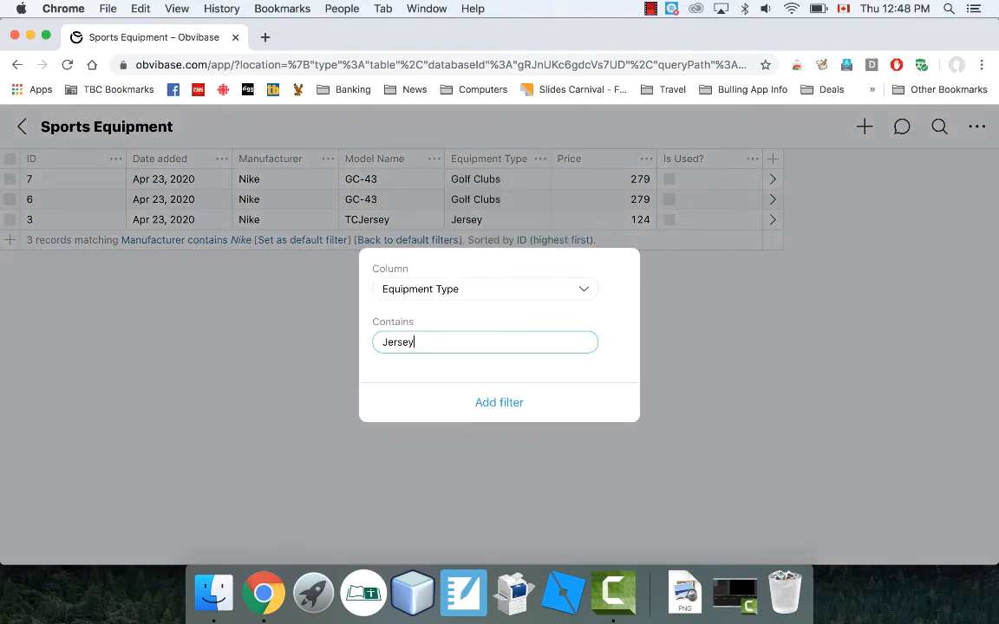
pyautogui.click(488, 404)
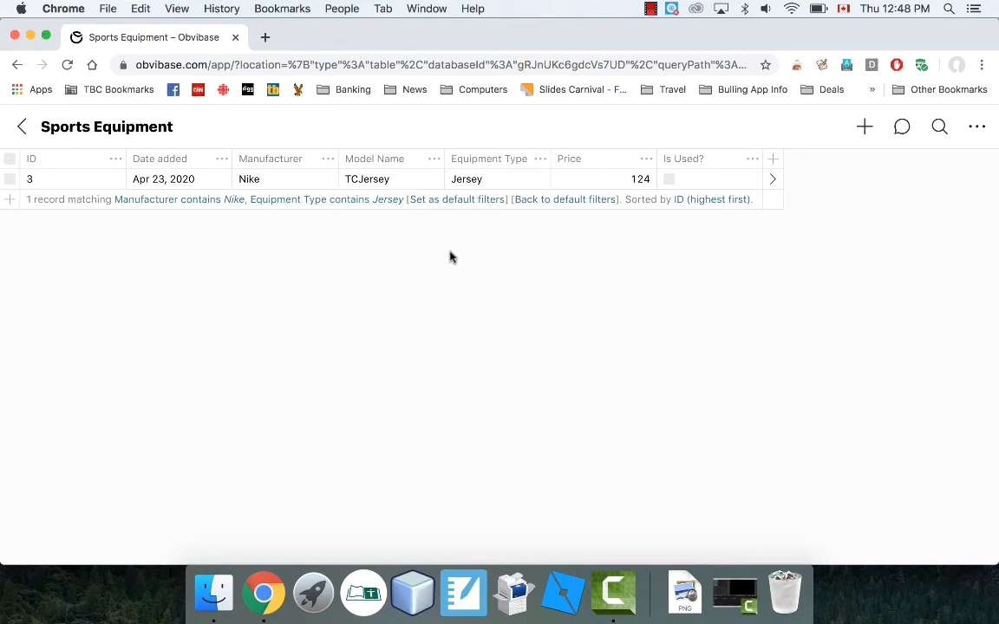
# - Set the Nike and Jersey filters as the table's default, and return to these defaults after removing the Equipment Type filter
pyautogui.click(463, 200)
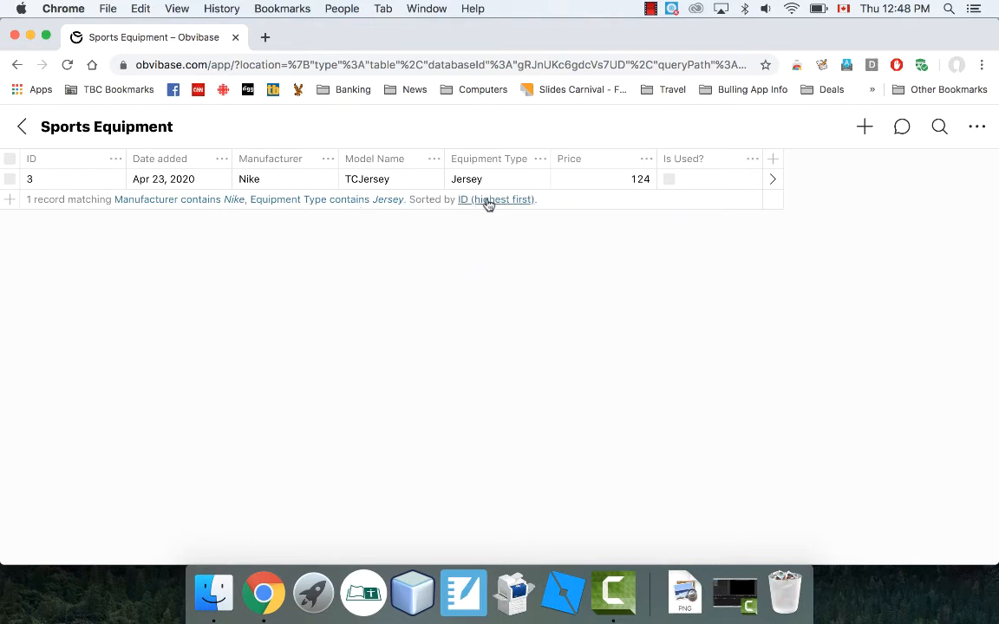
pyautogui.click(351, 202)
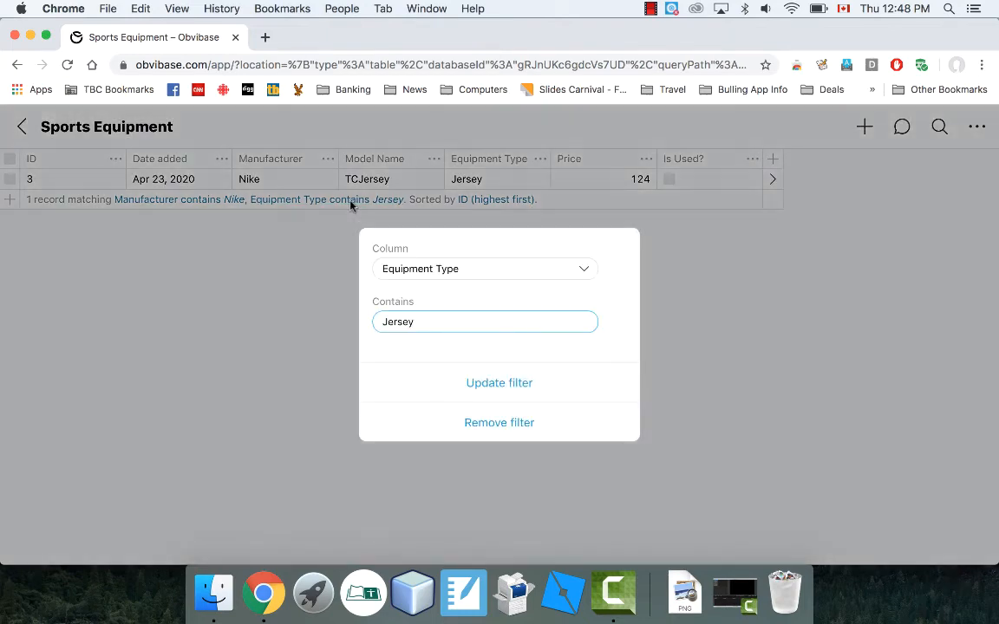
pyautogui.click(499, 424)
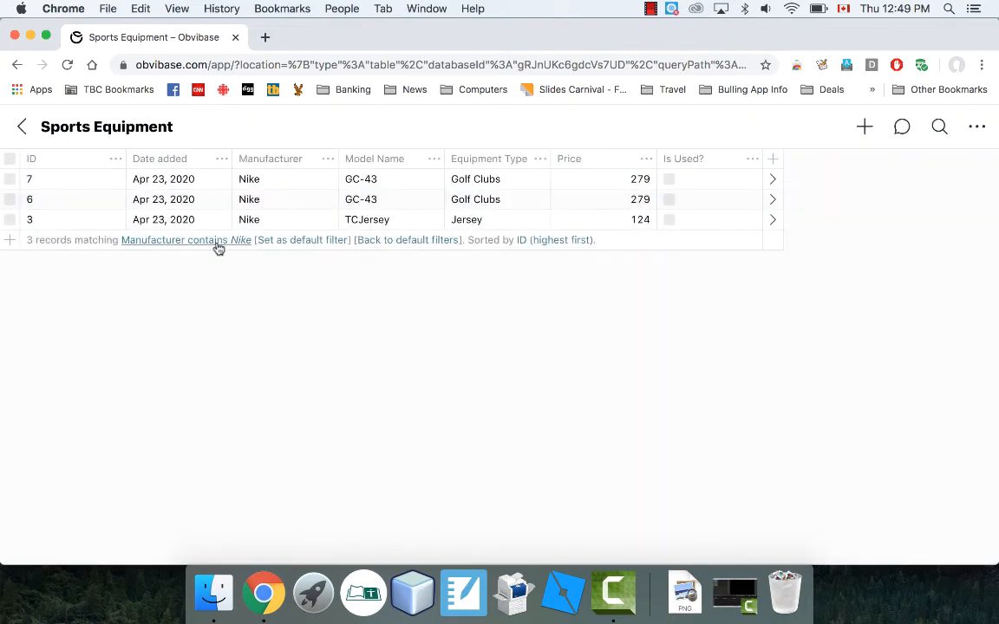
pyautogui.click(362, 240)
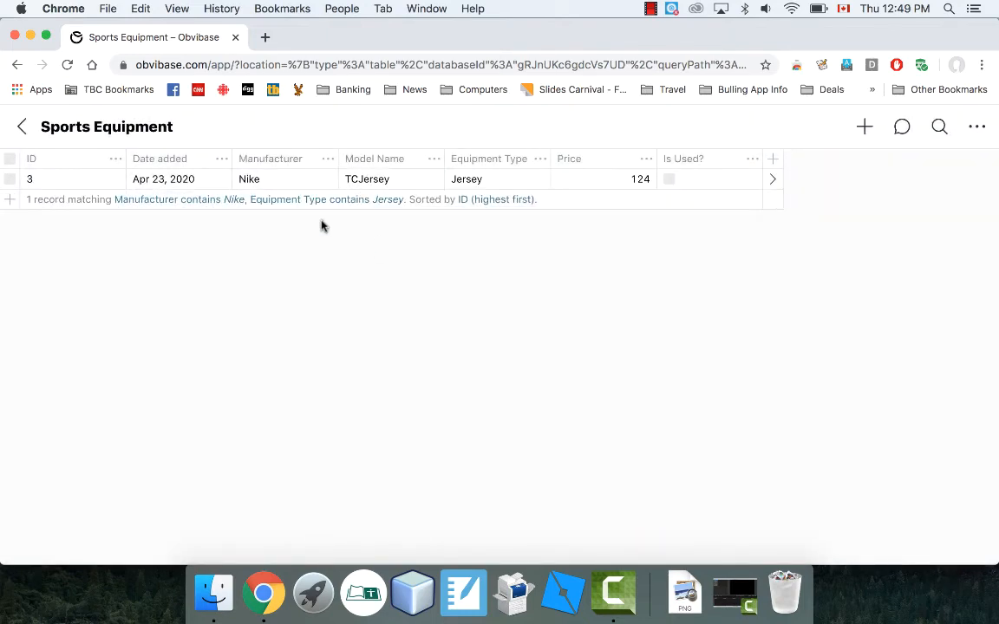
# - Remove both the Manufacturer filter and the Equipment Type filter from the table
pyautogui.click(185, 200)
pyautogui.click(499, 434)
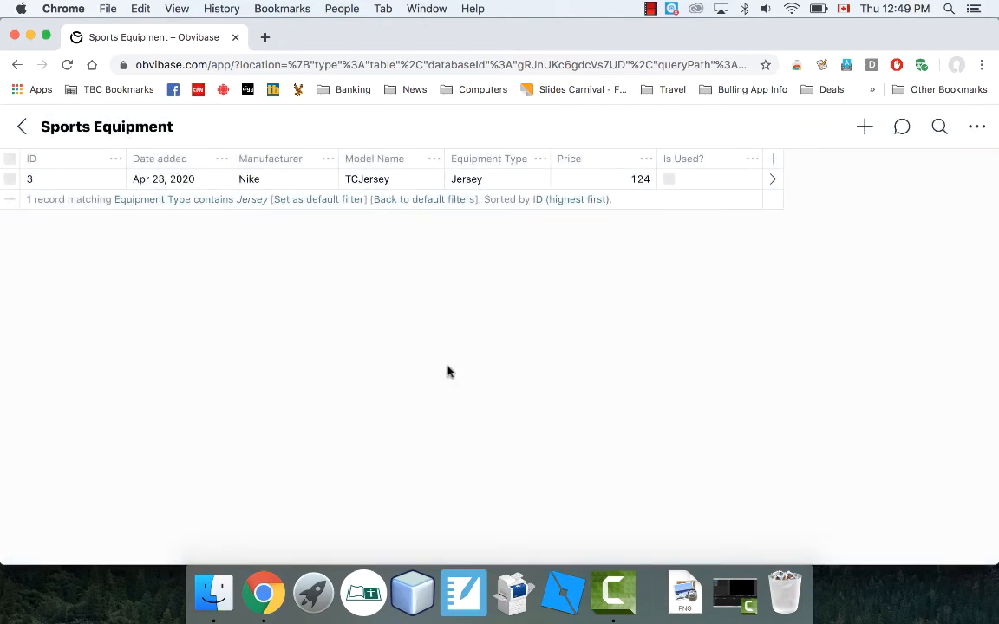
pyautogui.click(232, 201)
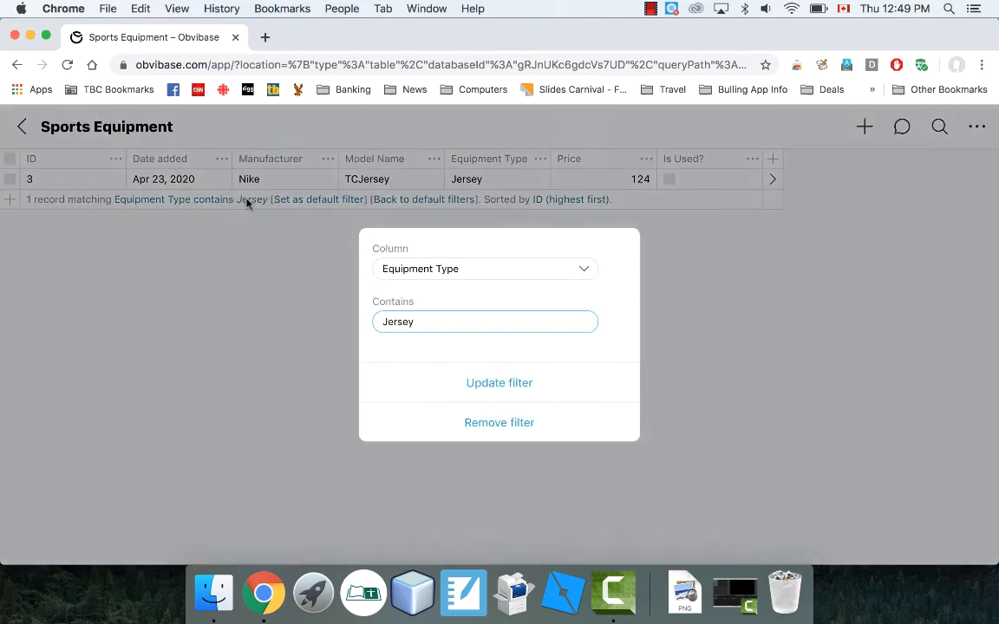
pyautogui.click(526, 429)
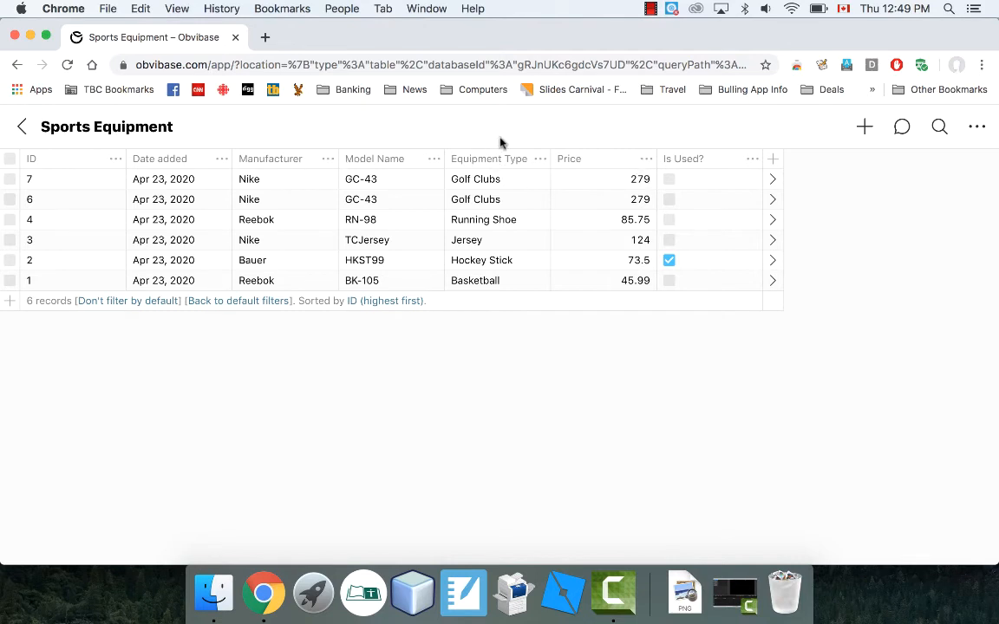
# - Filter the table to records with a Price greater than 100, and remove that filter again
pyautogui.click(646, 162)
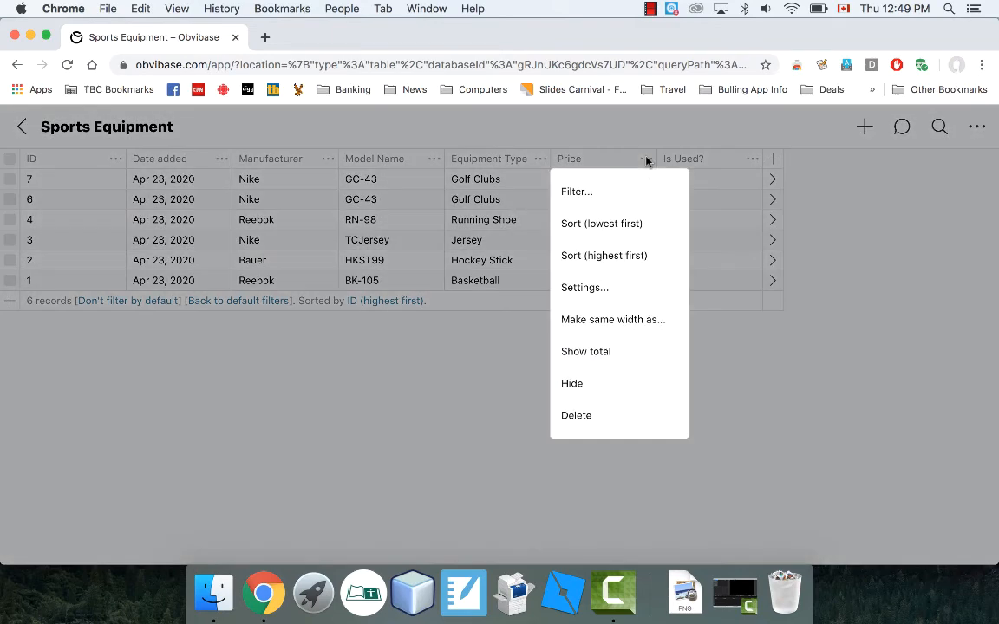
pyautogui.click(601, 192)
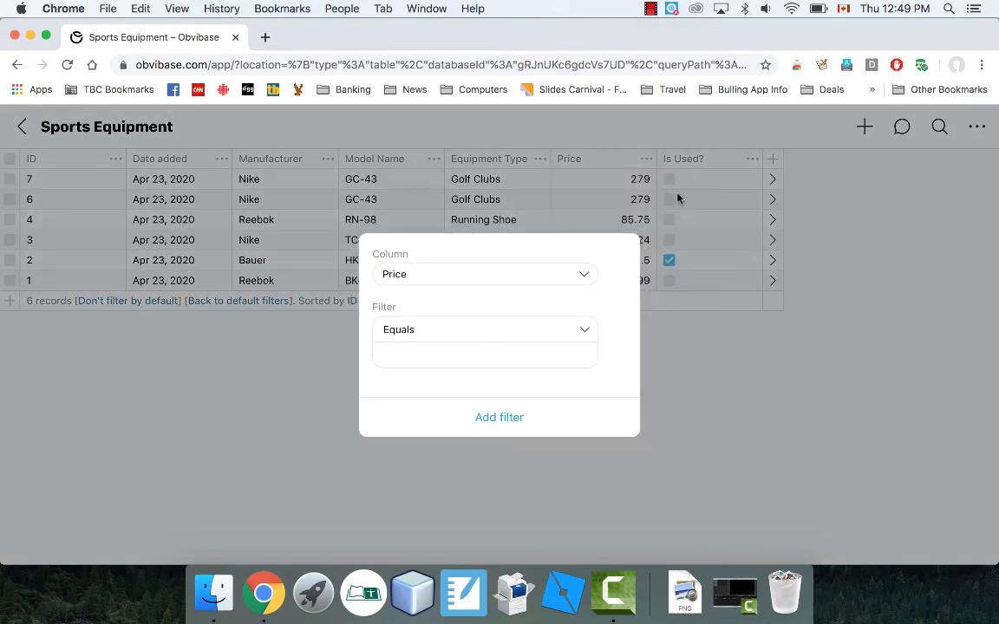
pyautogui.click(448, 334)
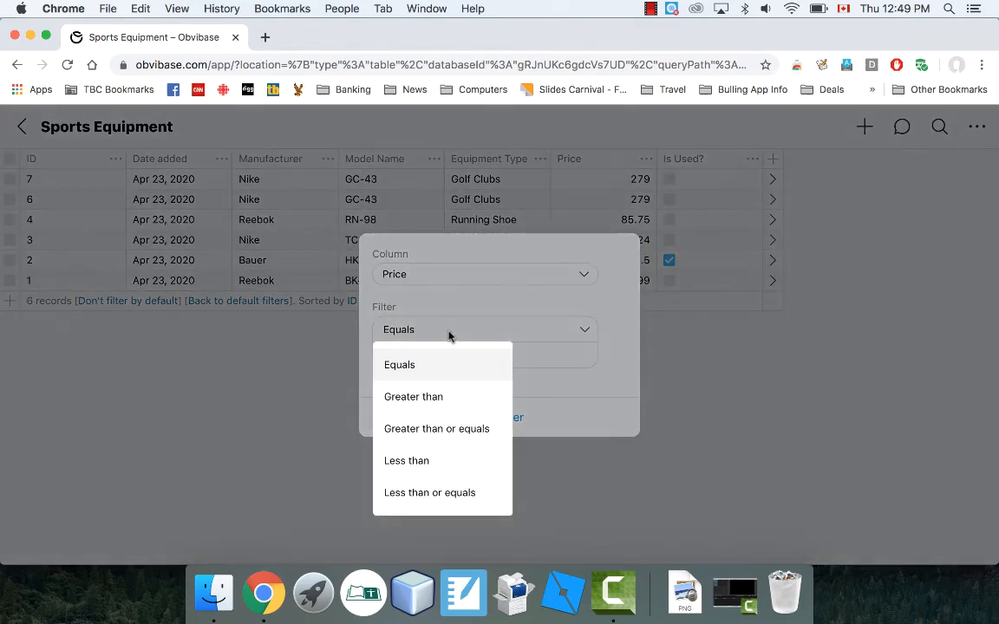
pyautogui.click(438, 396)
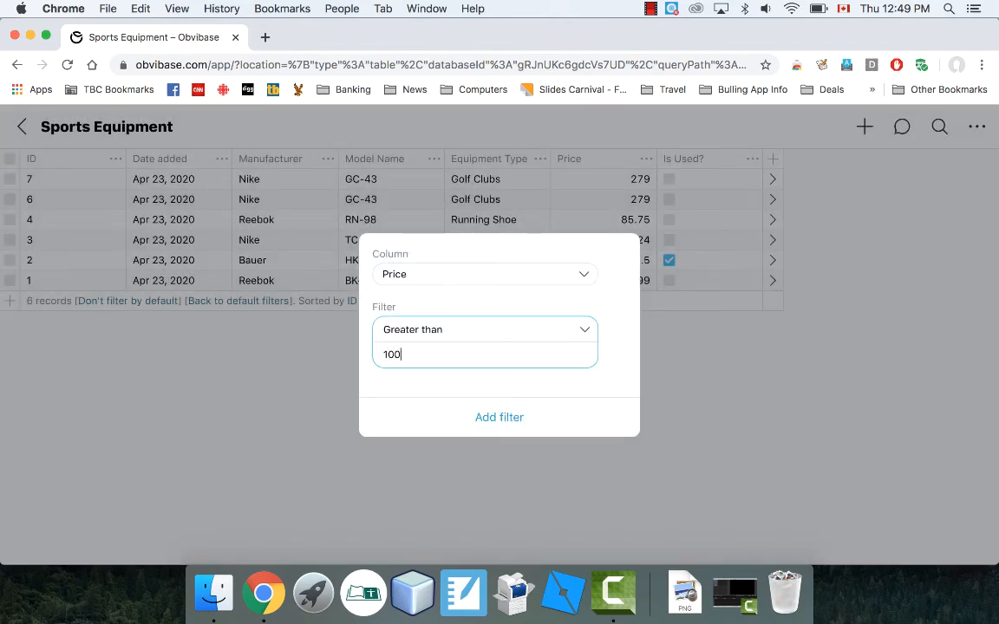
pyautogui.click(493, 420)
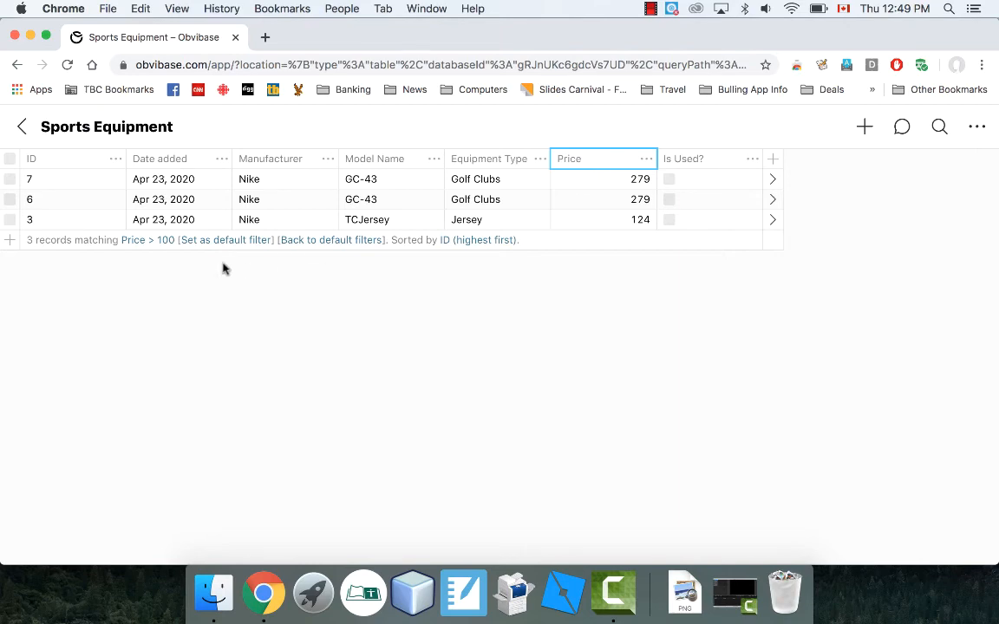
pyautogui.click(137, 240)
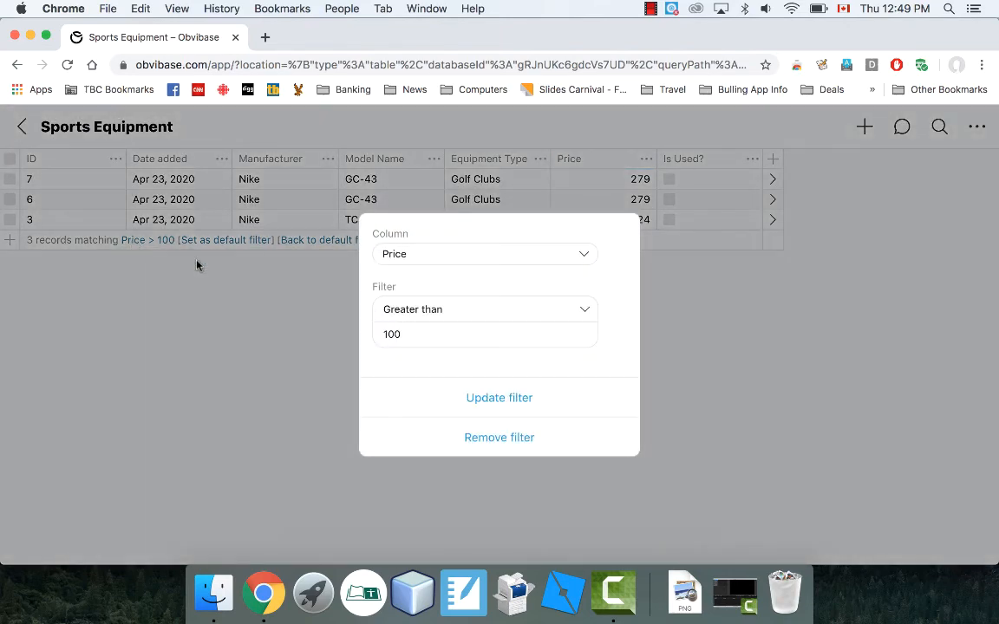
pyautogui.click(488, 437)
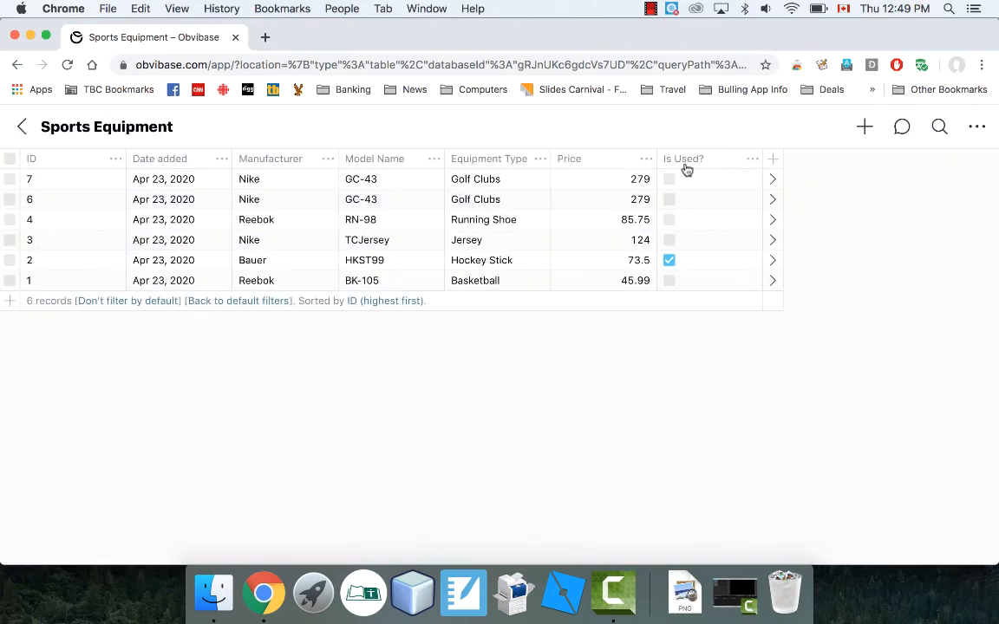
# - Filter the table to records where Is Used? is checked, and remove that filter again
pyautogui.click(751, 160)
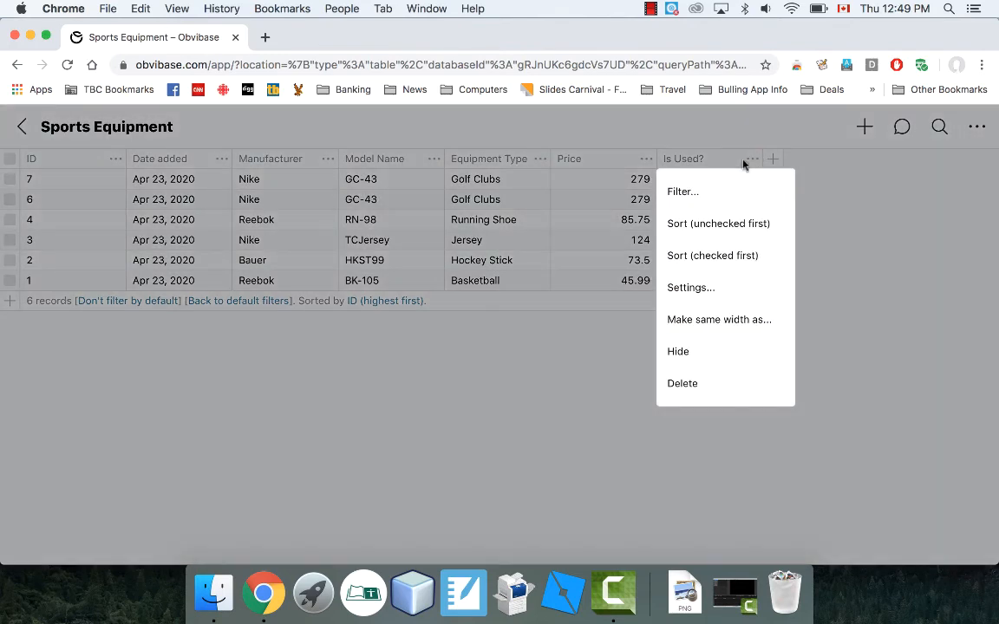
pyautogui.click(679, 191)
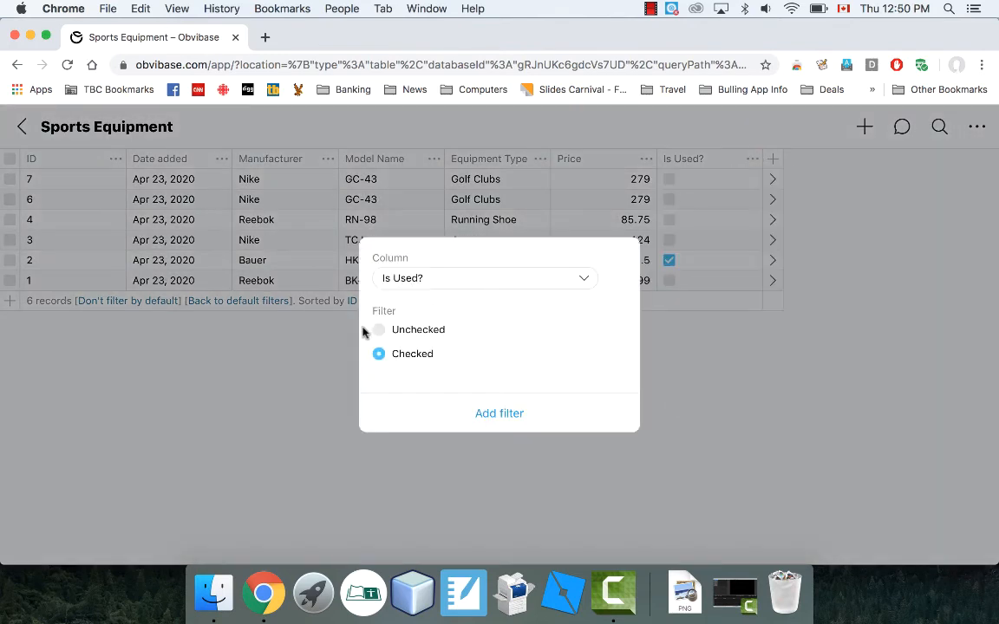
pyautogui.click(485, 415)
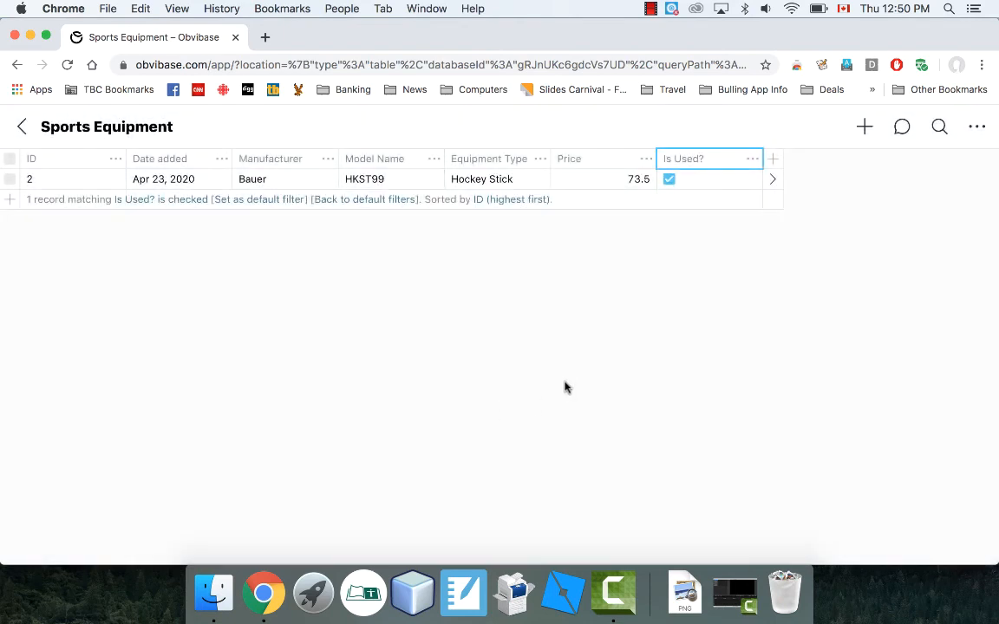
pyautogui.click(752, 159)
pyautogui.click(688, 189)
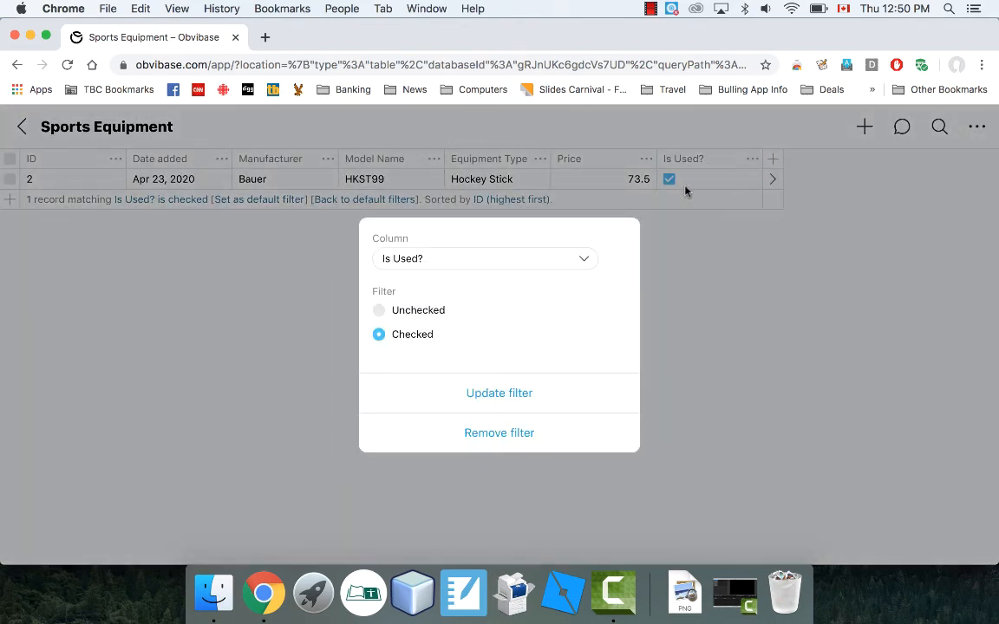
pyautogui.click(511, 433)
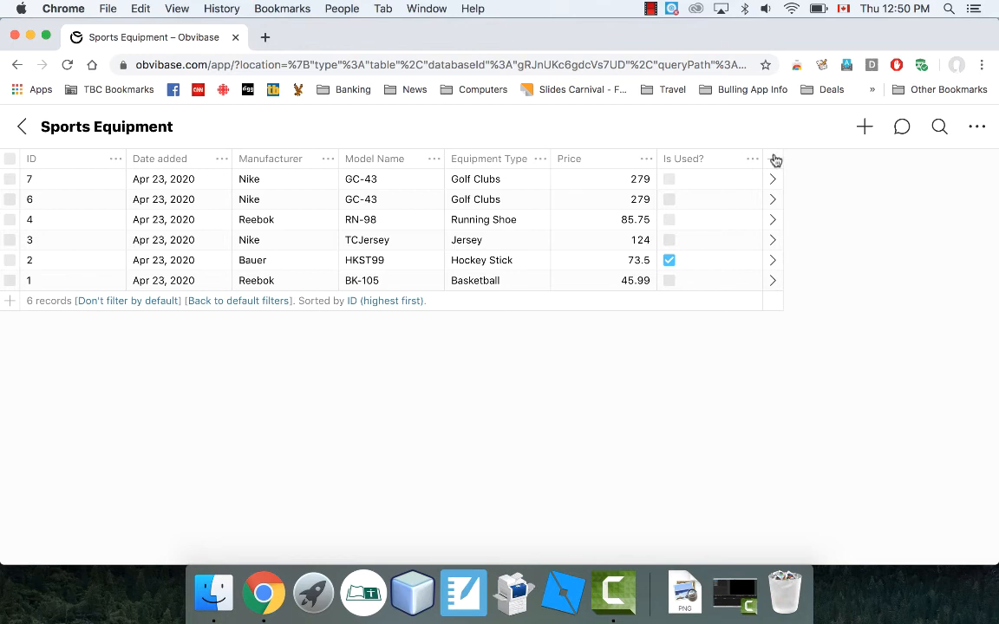
# - Open the column settings for Equipment Type
pyautogui.doubleClick(503, 156)
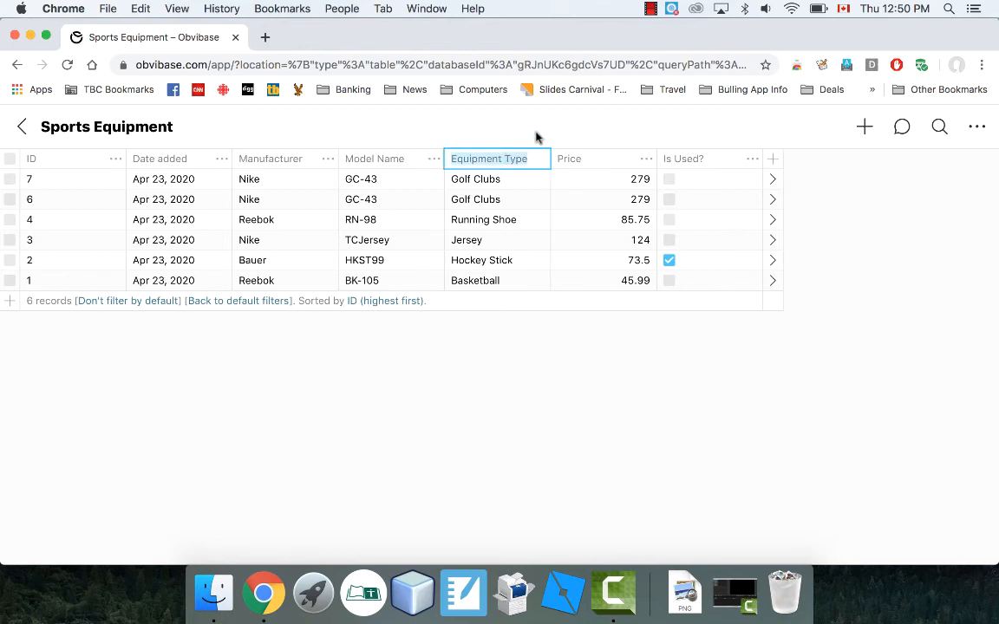
pyautogui.click(536, 137)
pyautogui.click(543, 161)
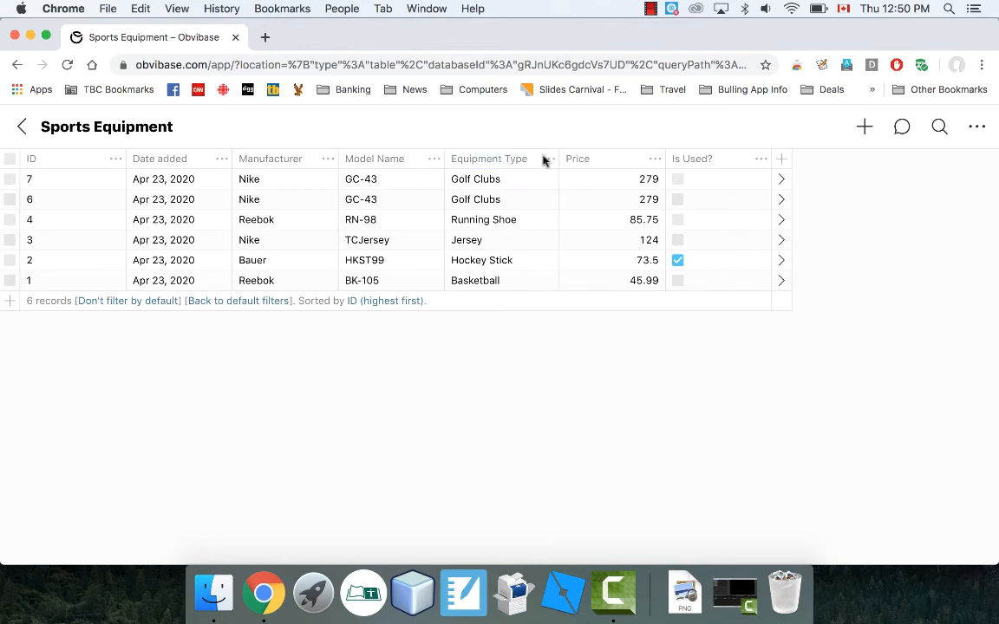
pyautogui.click(547, 159)
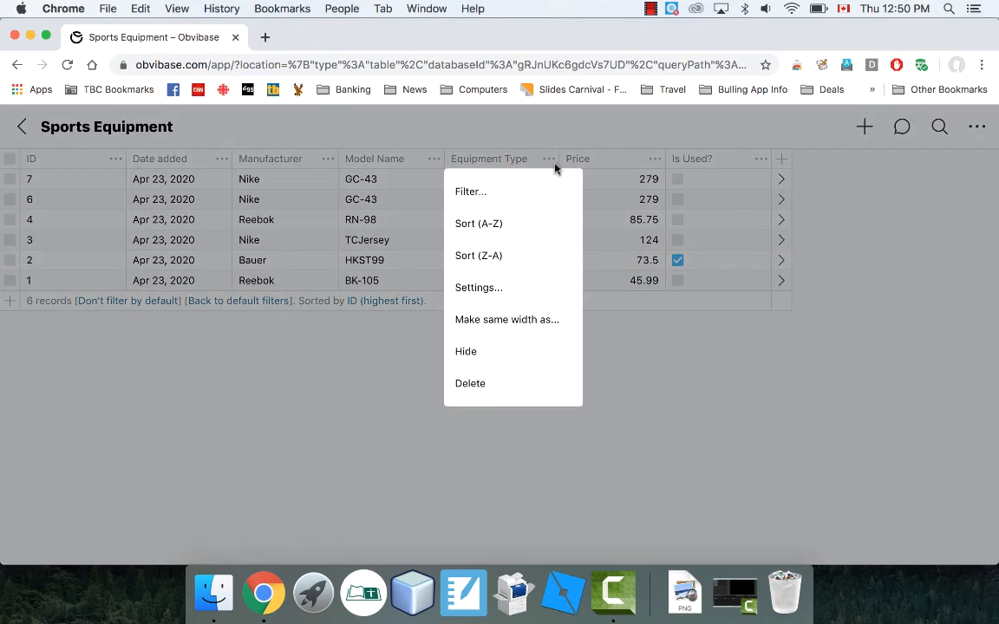
pyautogui.click(477, 293)
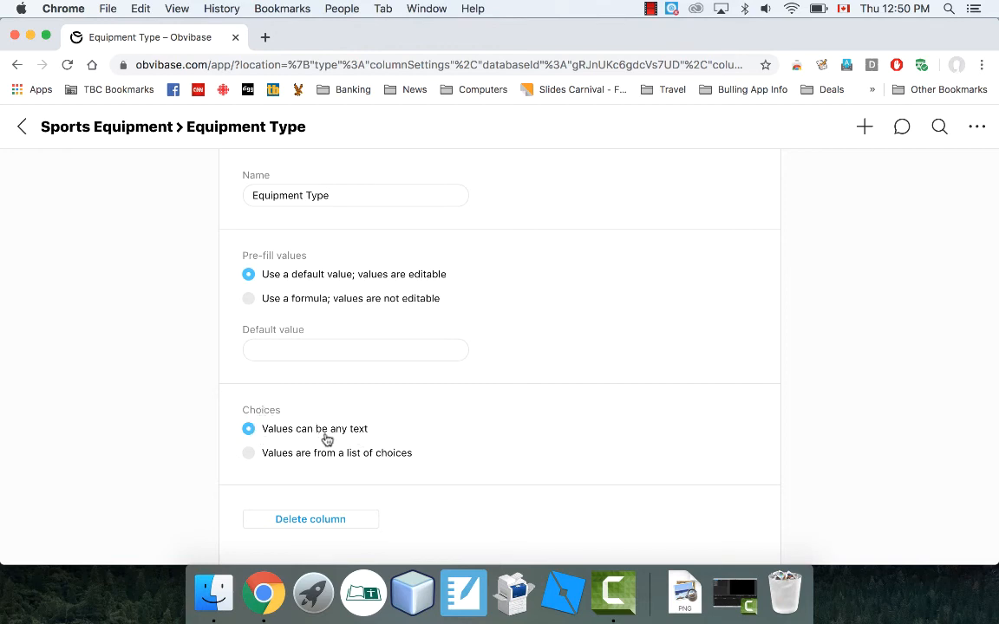
# - Restrict Equipment Type to a list of choices: Basketball, Hockey, Volleyball, Running and Golf, and return to the table
pyautogui.click(250, 457)
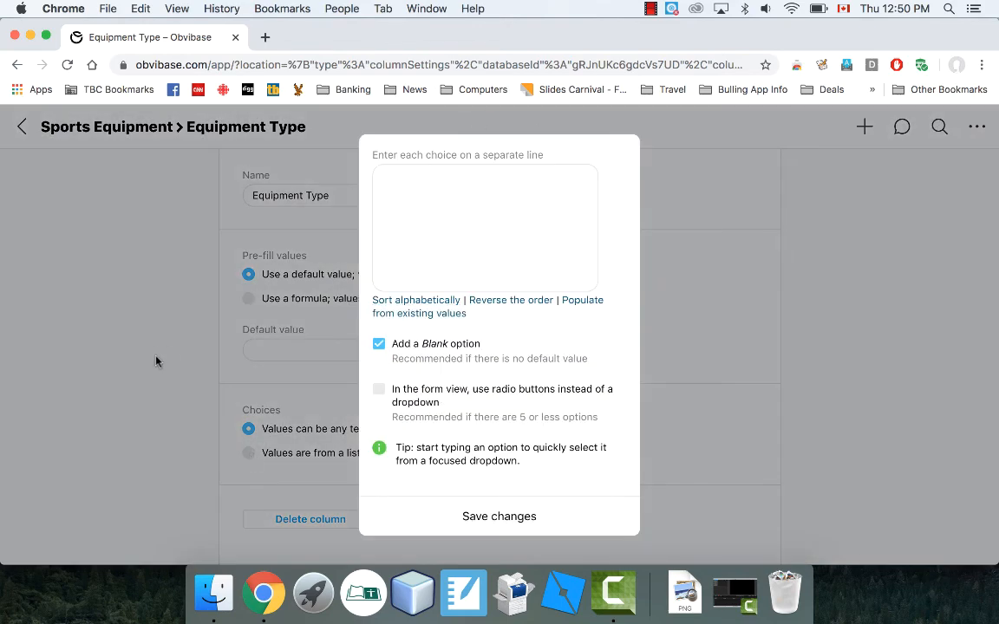
pyautogui.click(223, 425)
pyautogui.click(251, 456)
pyautogui.click(509, 228)
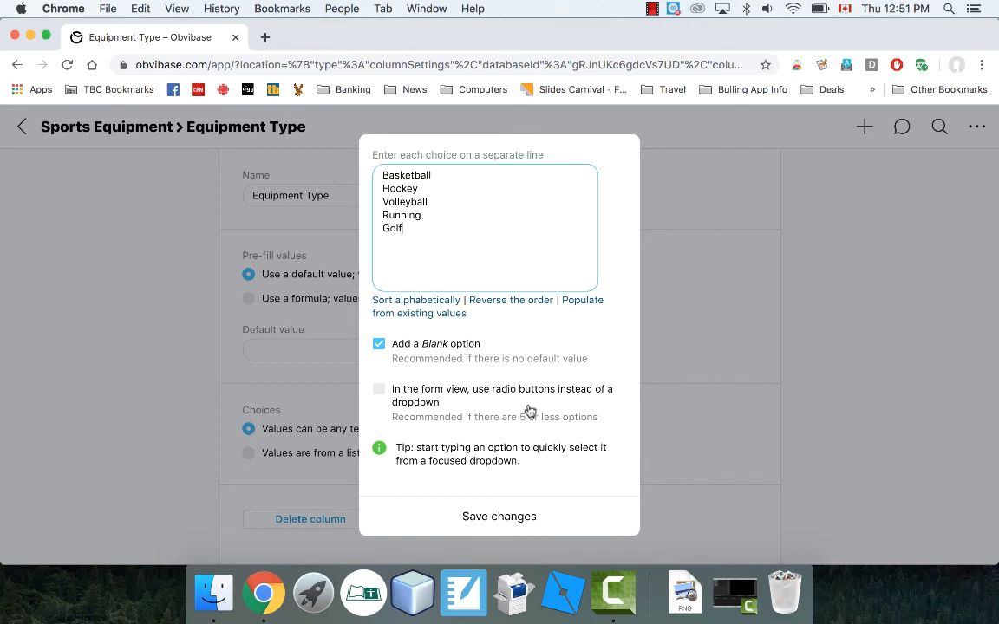
pyautogui.click(490, 519)
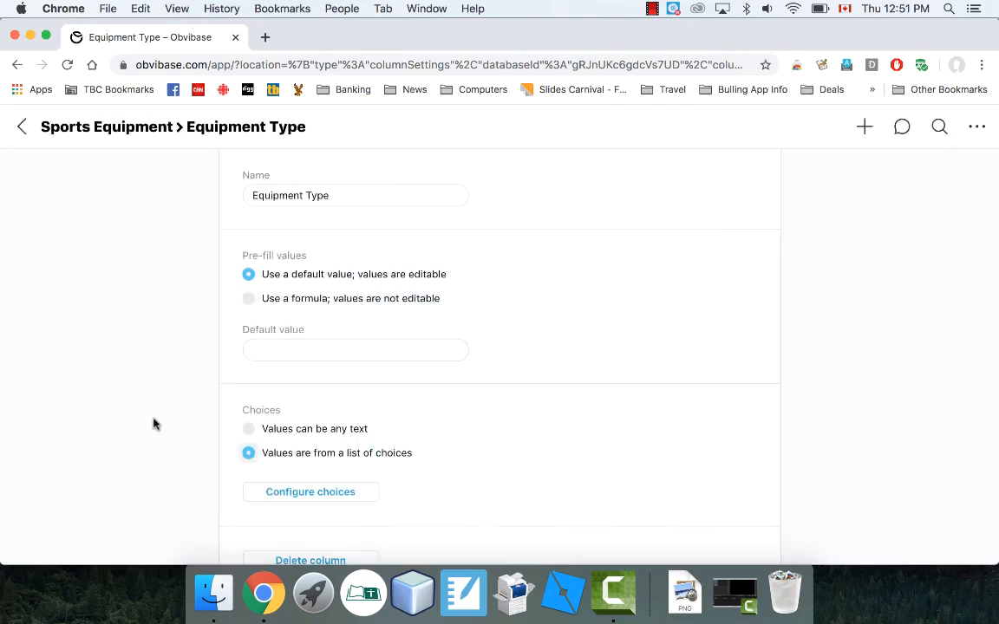
pyautogui.scroll(-1, 154, 423)
pyautogui.scroll(1, 153, 424)
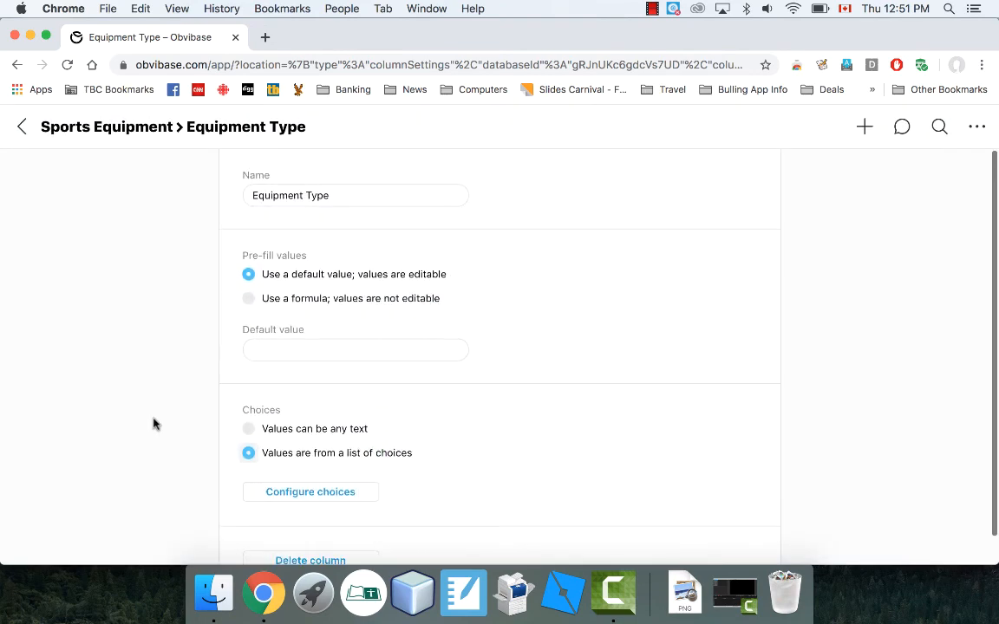
pyautogui.click(24, 127)
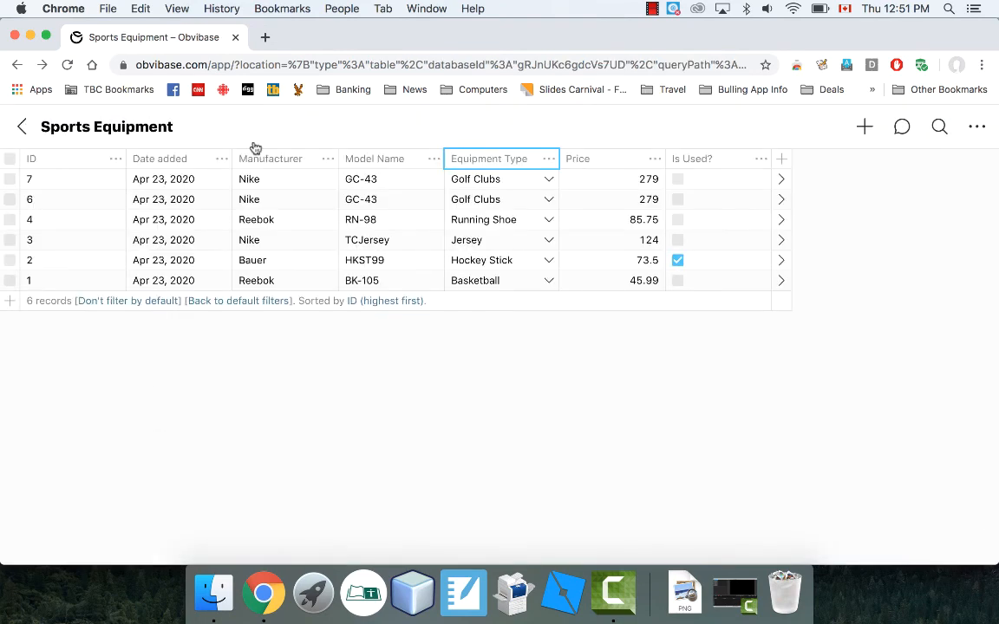
# - Set the Equipment Type of records 7 and 6 to Golf and of record 4 to Running
pyautogui.click(548, 181)
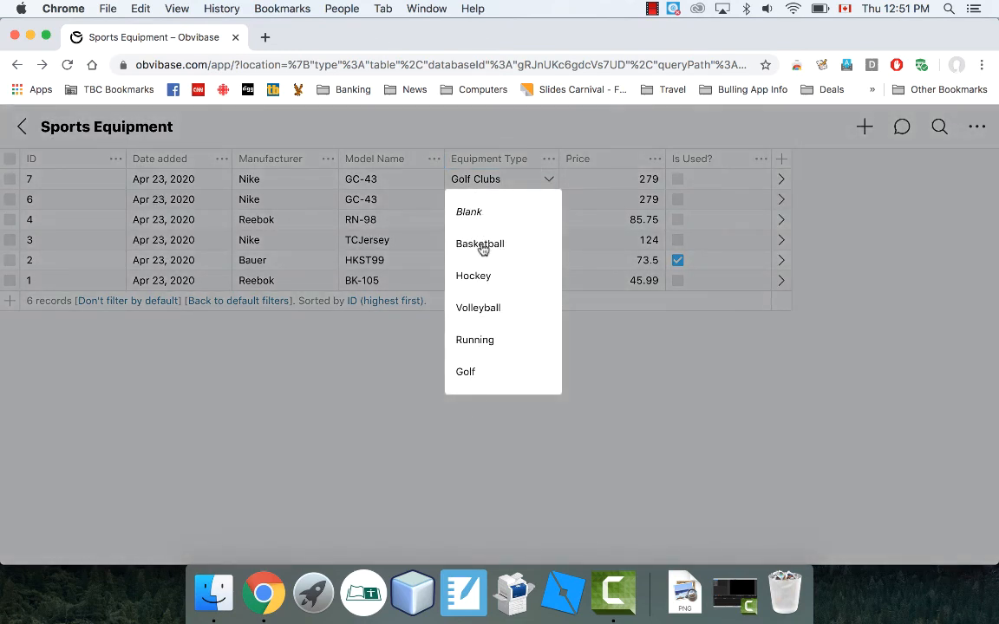
pyautogui.click(465, 372)
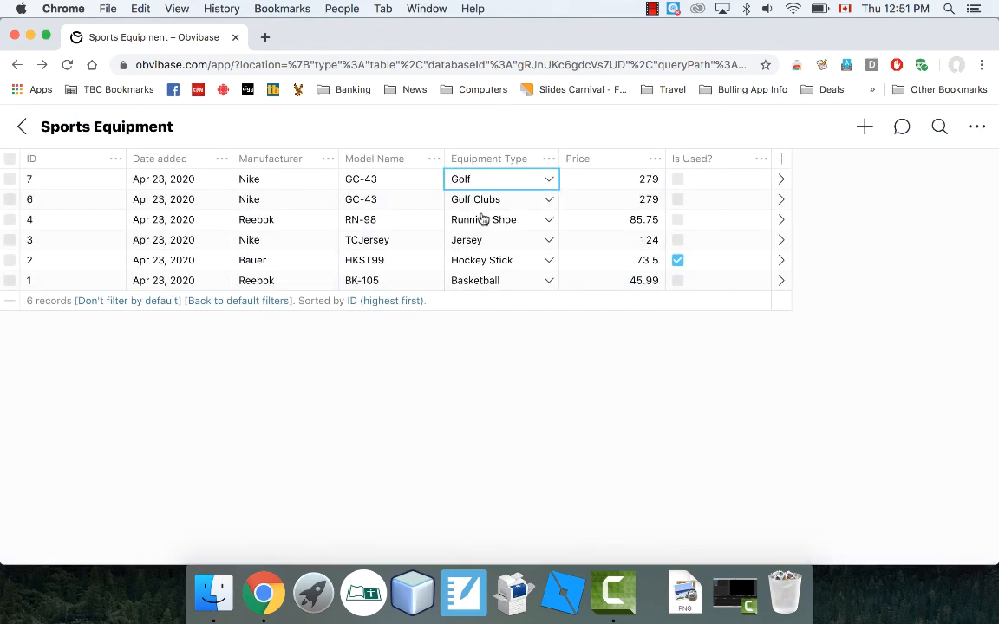
pyautogui.click(550, 201)
pyautogui.click(473, 400)
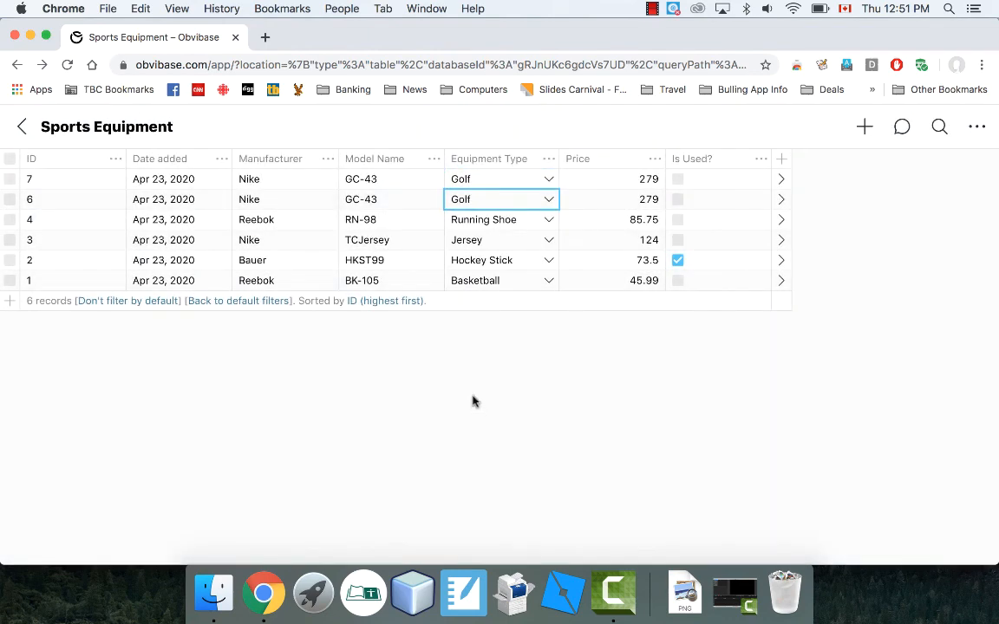
pyautogui.click(547, 220)
pyautogui.click(471, 382)
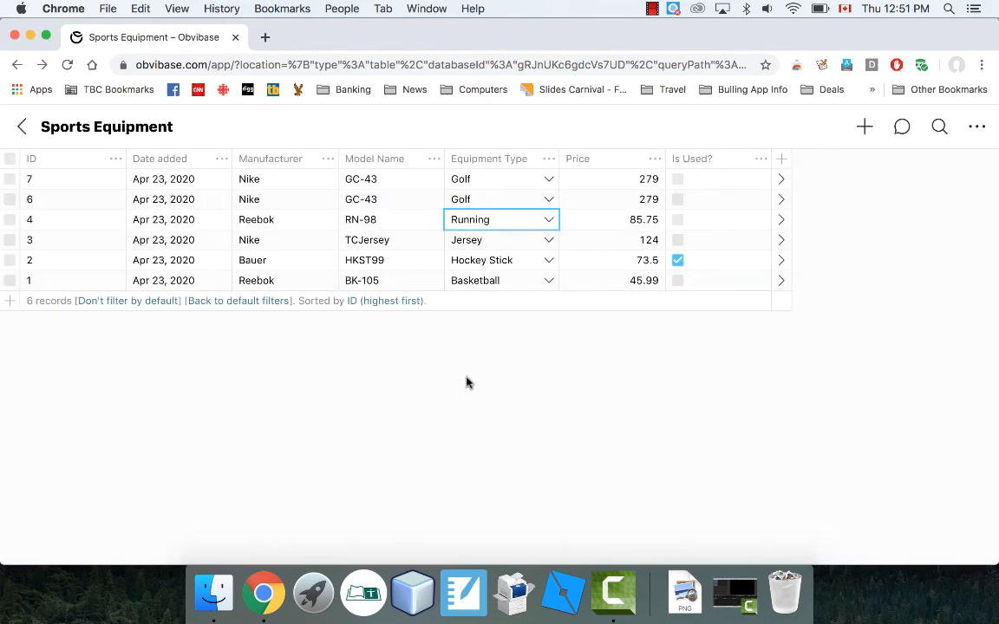
# - Set the Equipment Type of records 3 and 2 to Hockey and choose Basketball for record 1
pyautogui.click(542, 242)
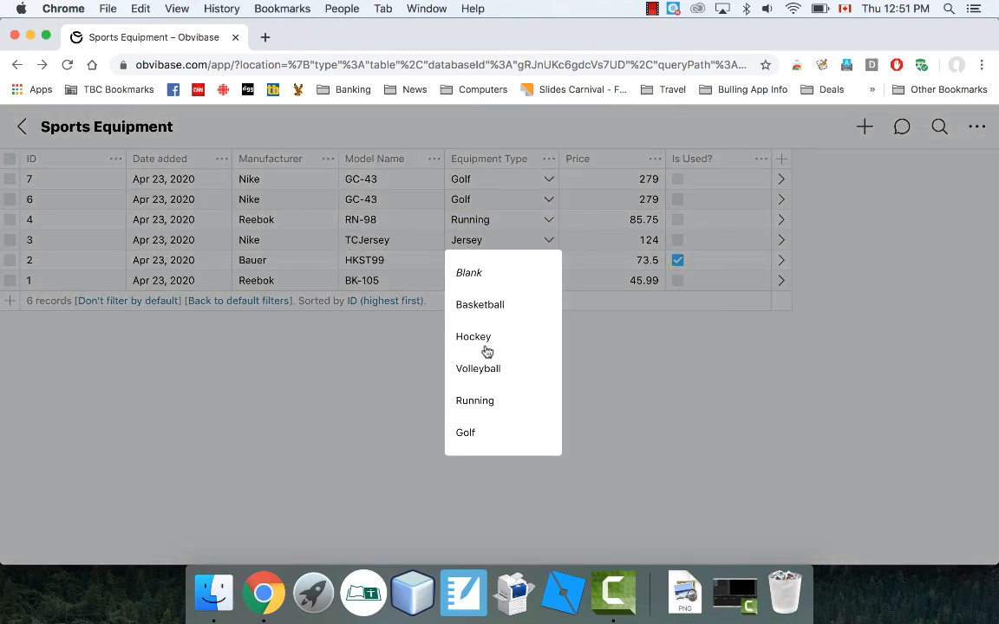
pyautogui.click(477, 335)
pyautogui.click(544, 263)
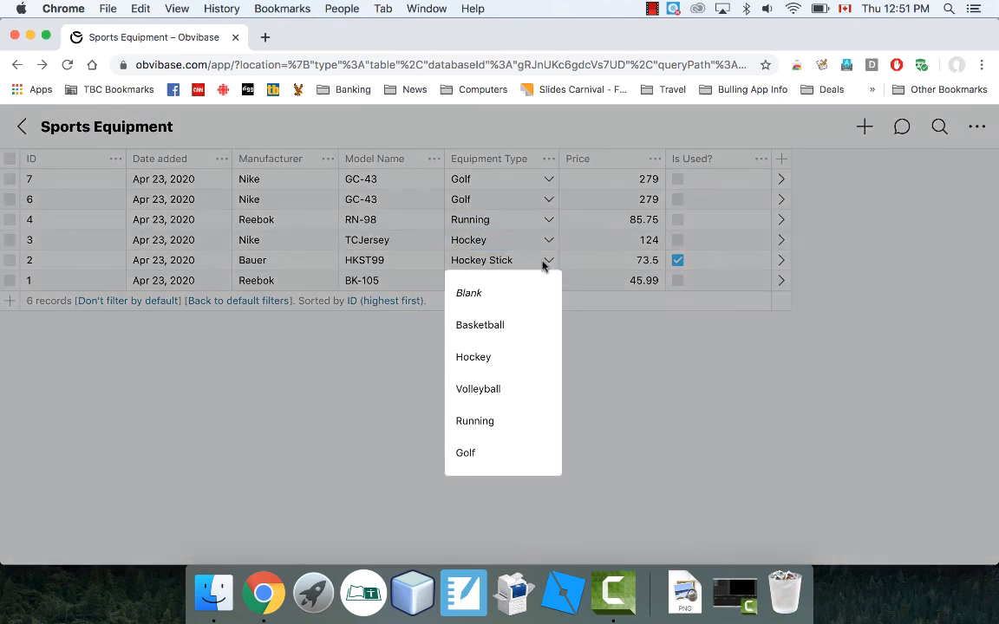
pyautogui.click(454, 358)
pyautogui.click(548, 283)
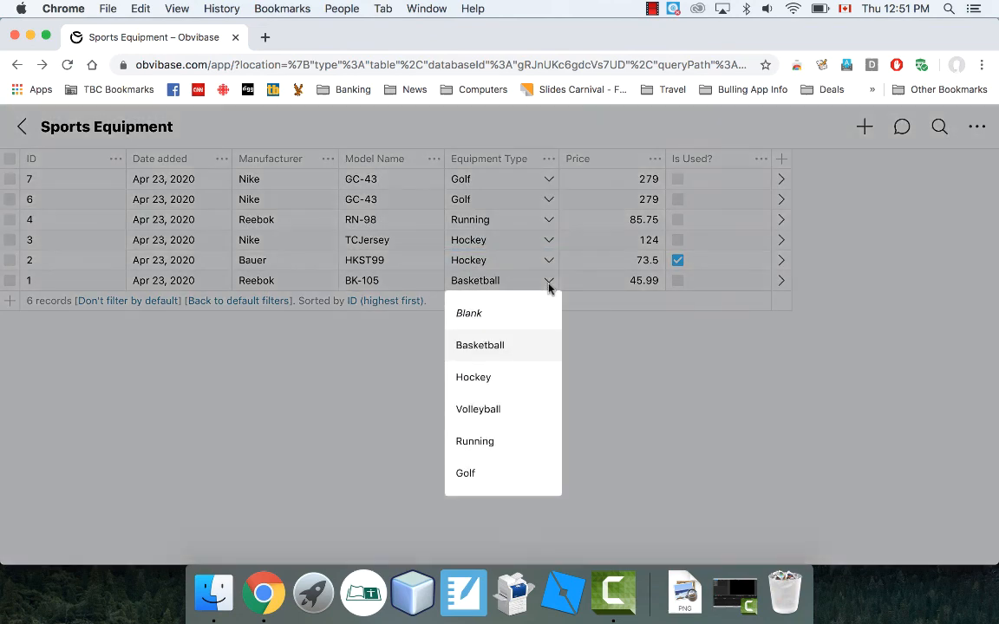
pyautogui.click(501, 348)
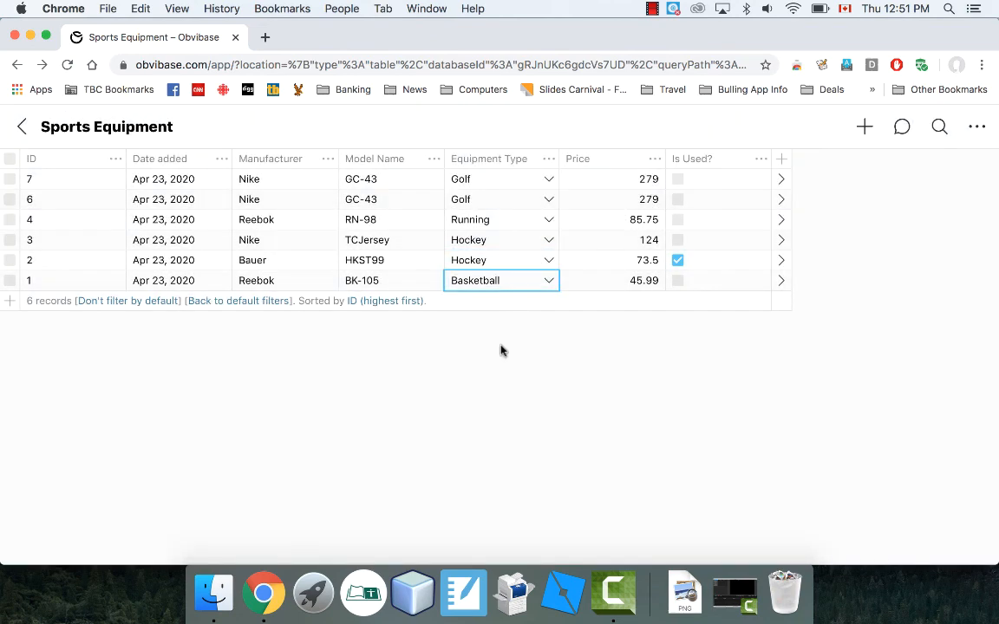
# - Add a new record with Manufacturer Canadian Tire and Model Name CDNSTK
pyautogui.click(9, 301)
pyautogui.click(273, 176)
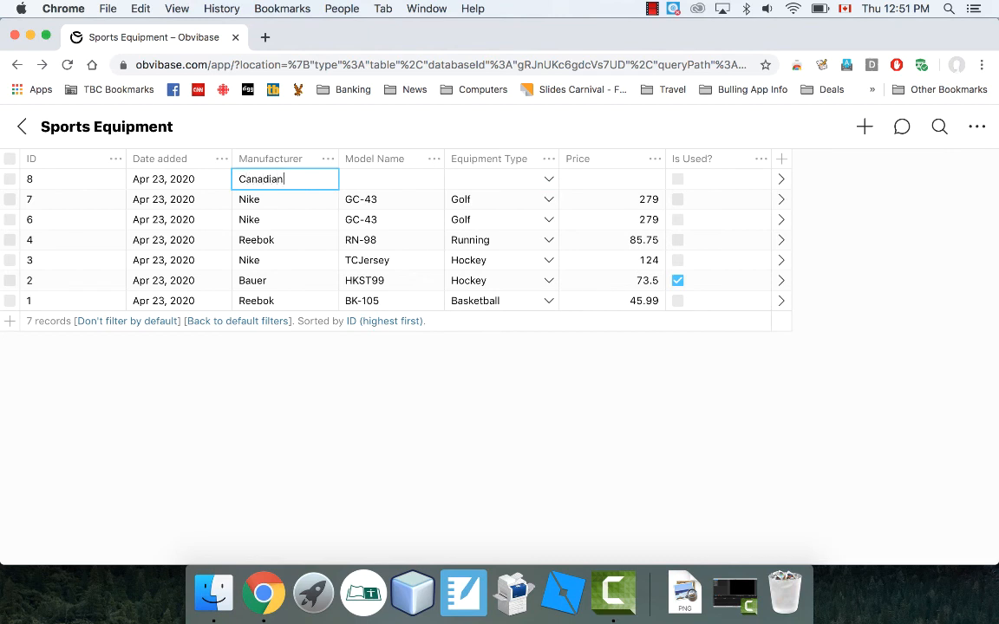
pyautogui.press('Tab')
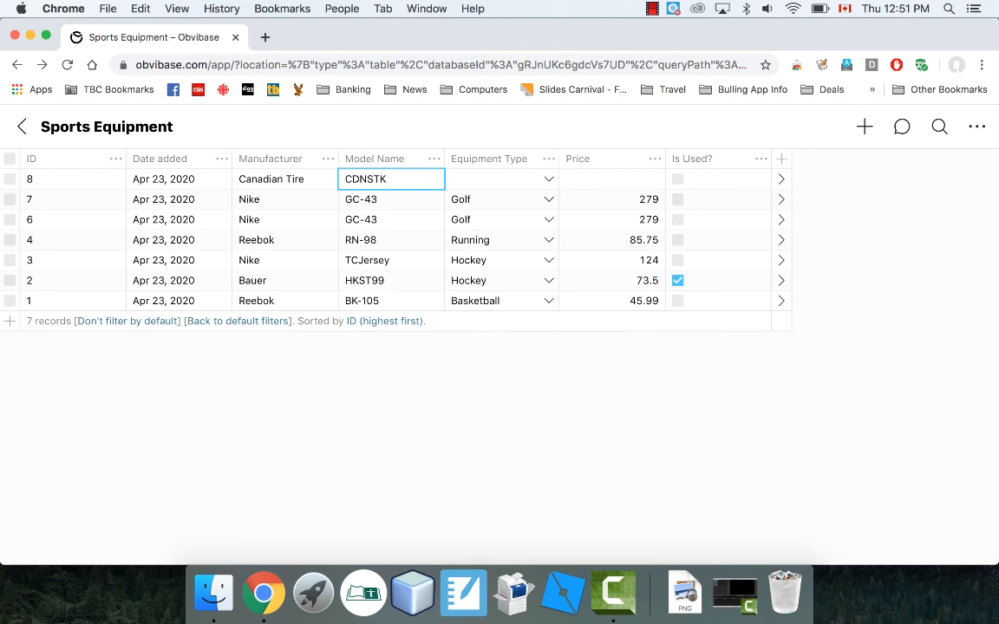
# - Complete the Canadian Tire record with Equipment Type Hockey, Price 50 and Is Used? checked
pyautogui.click(545, 178)
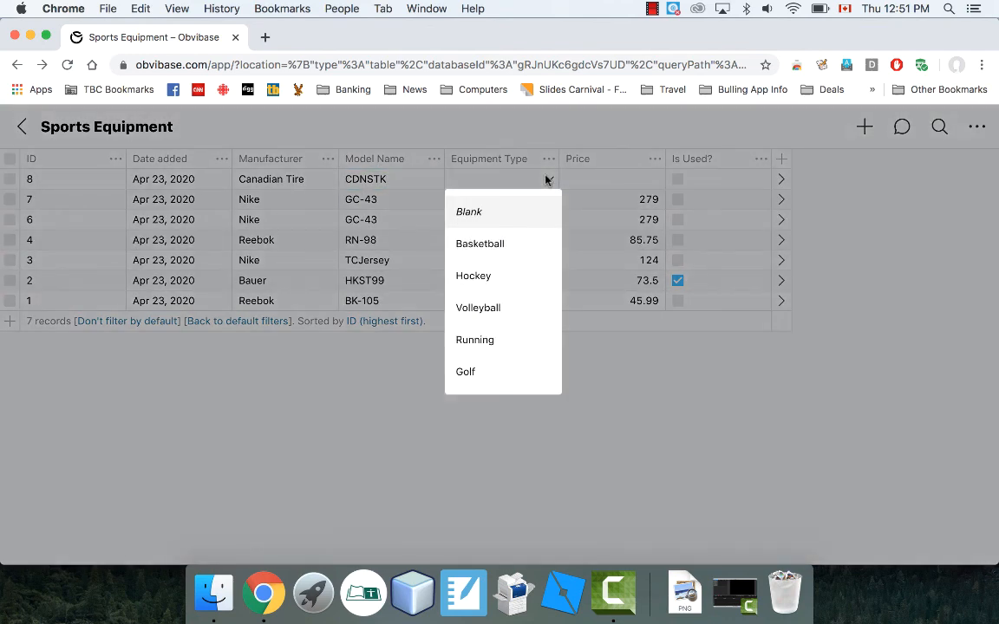
pyautogui.click(477, 276)
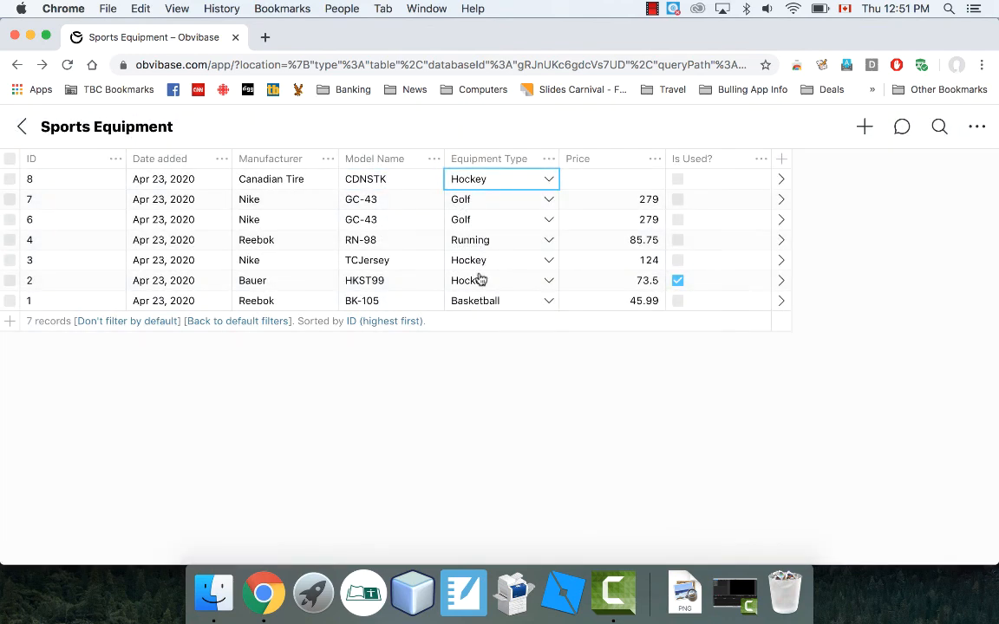
pyautogui.click(544, 179)
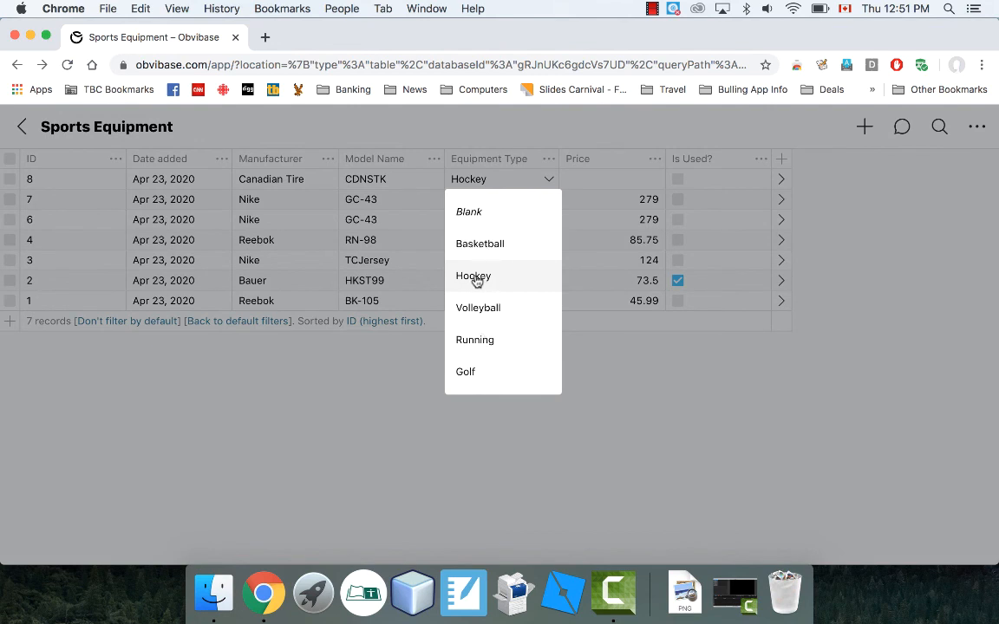
pyautogui.click(476, 279)
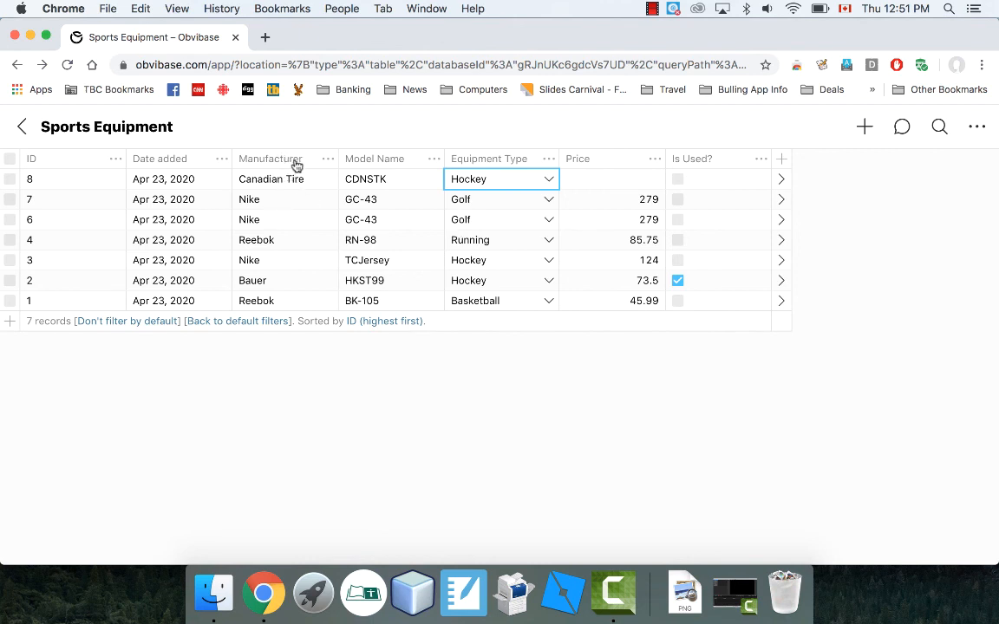
pyautogui.click(551, 177)
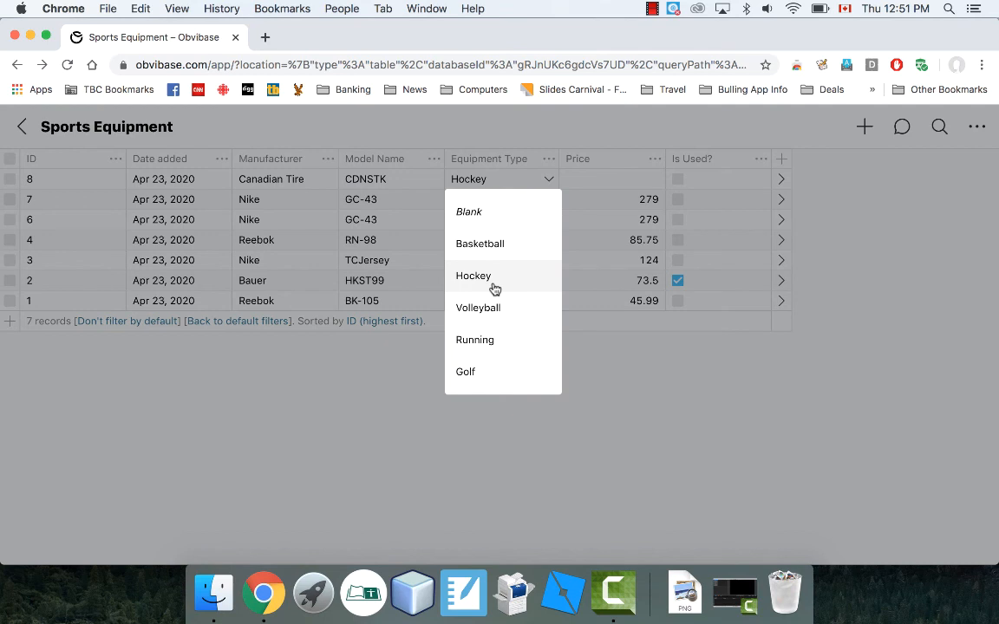
pyautogui.click(493, 284)
pyautogui.click(616, 176)
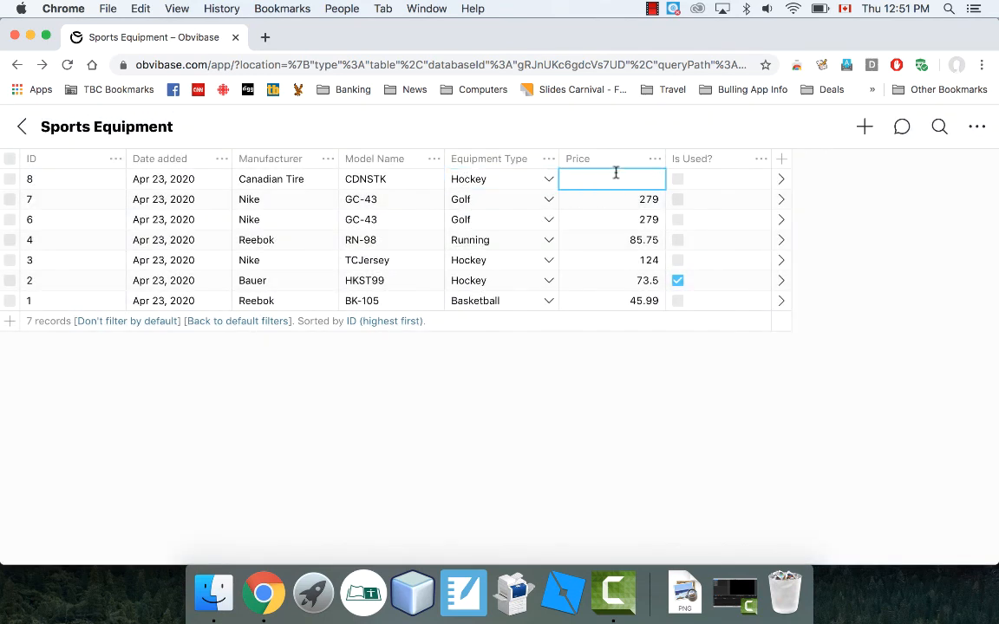
pyautogui.click(678, 180)
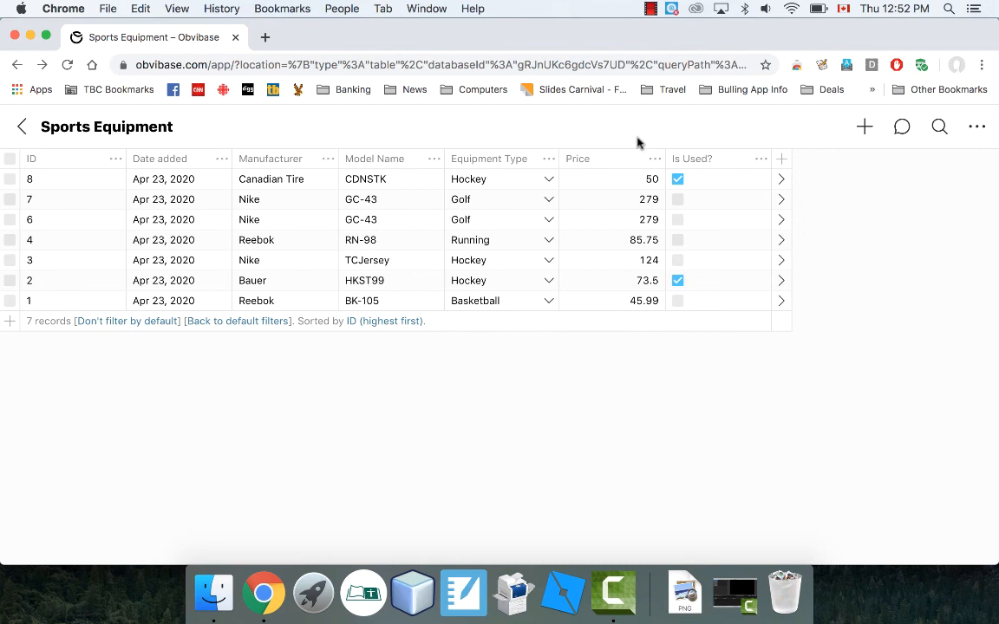
# - Open the print preview of the Sports Equipment table, cancel printing and close the printout's browser tab
pyautogui.click(976, 128)
pyautogui.scroll(-4, 915, 310)
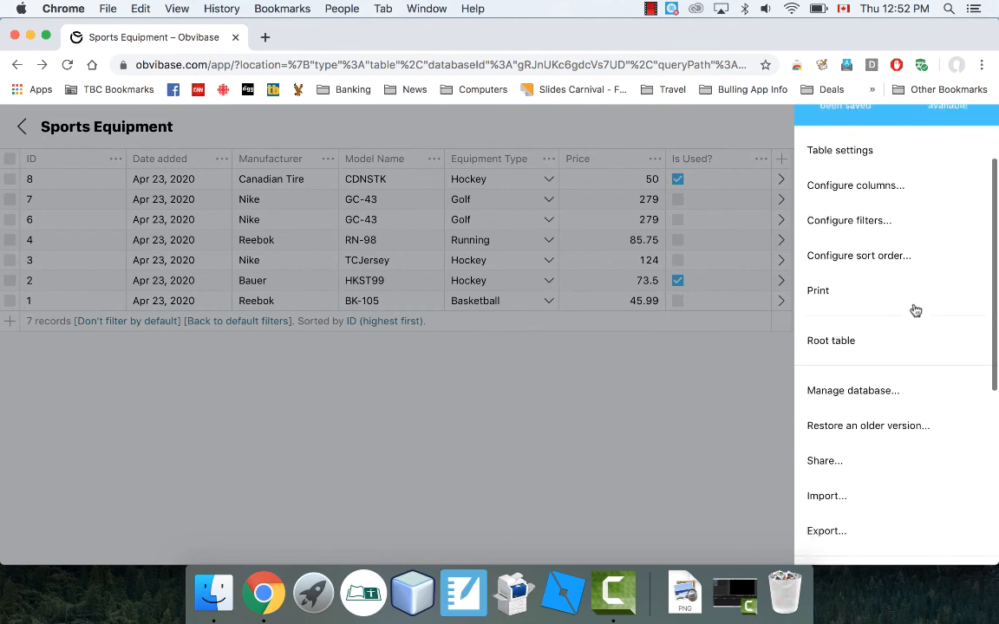
pyautogui.scroll(-3, 915, 310)
pyautogui.scroll(3, 915, 309)
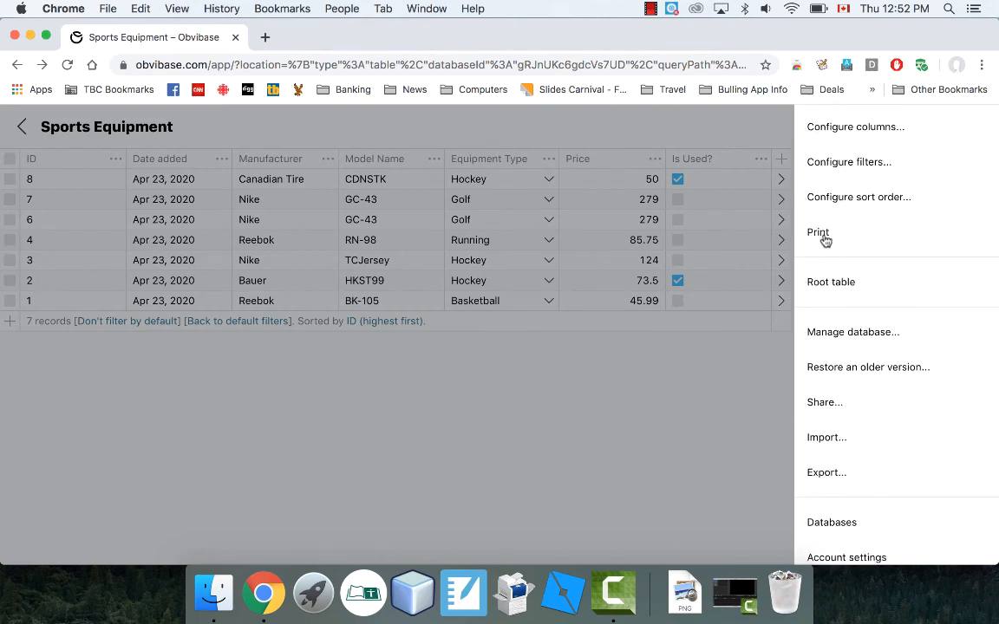
pyautogui.click(823, 232)
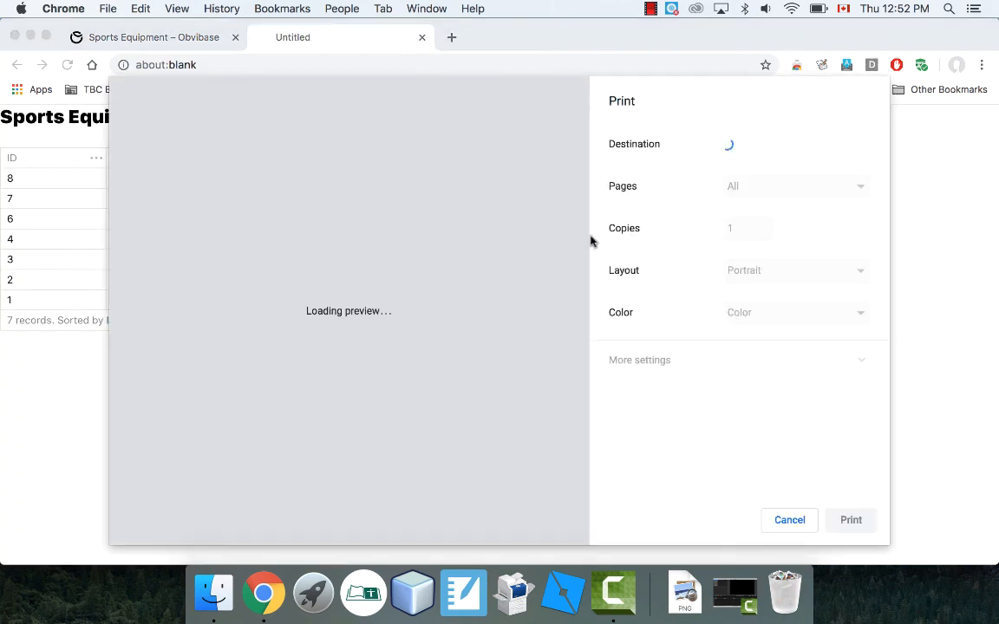
pyautogui.click(789, 520)
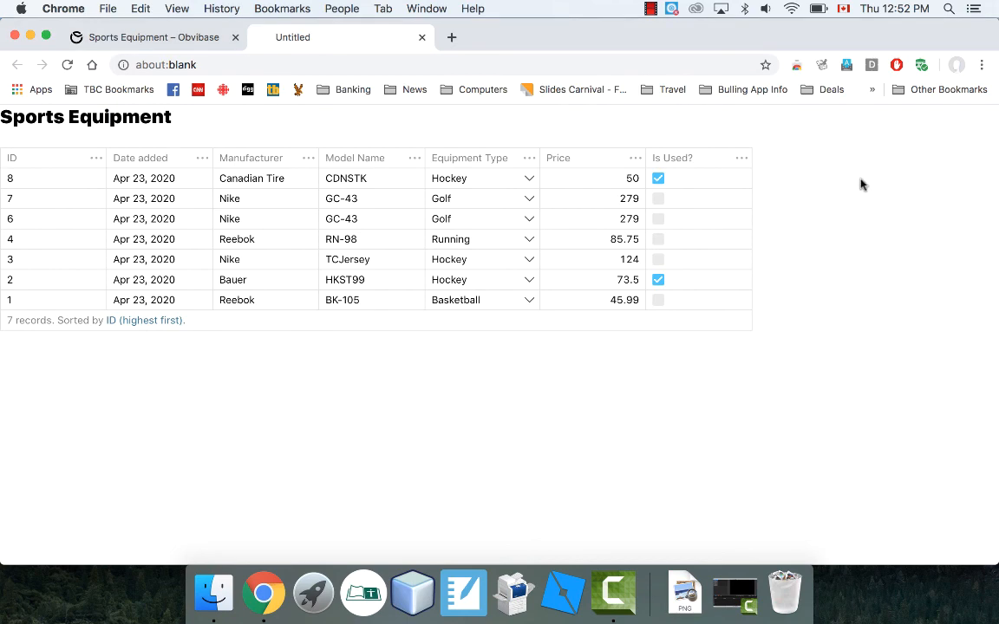
pyautogui.click(421, 37)
# - View the export options for the Sports Equipment table and return to the table without exporting
pyautogui.click(973, 127)
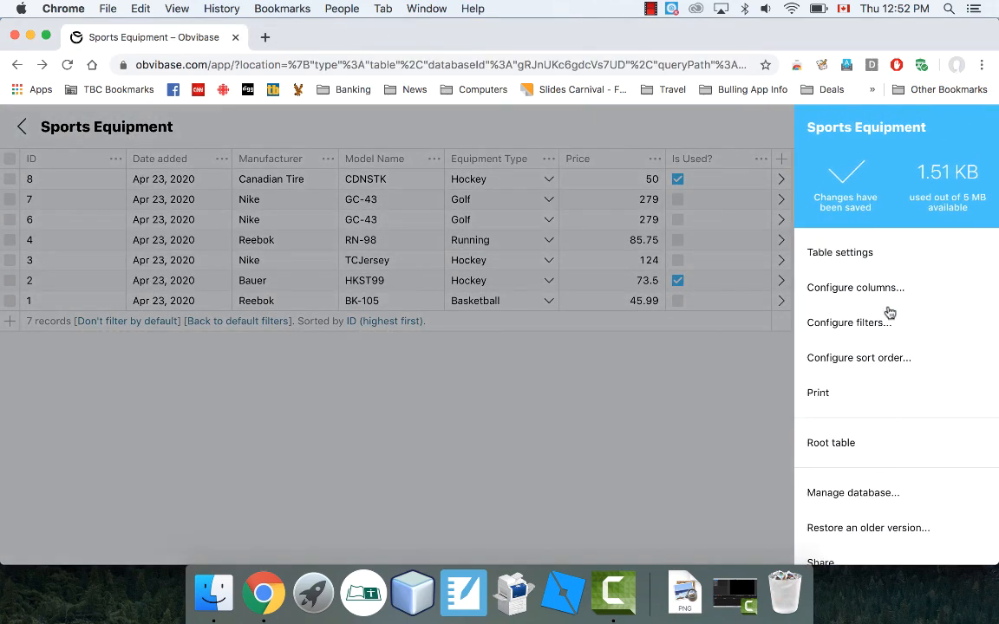
pyautogui.scroll(-5, 860, 437)
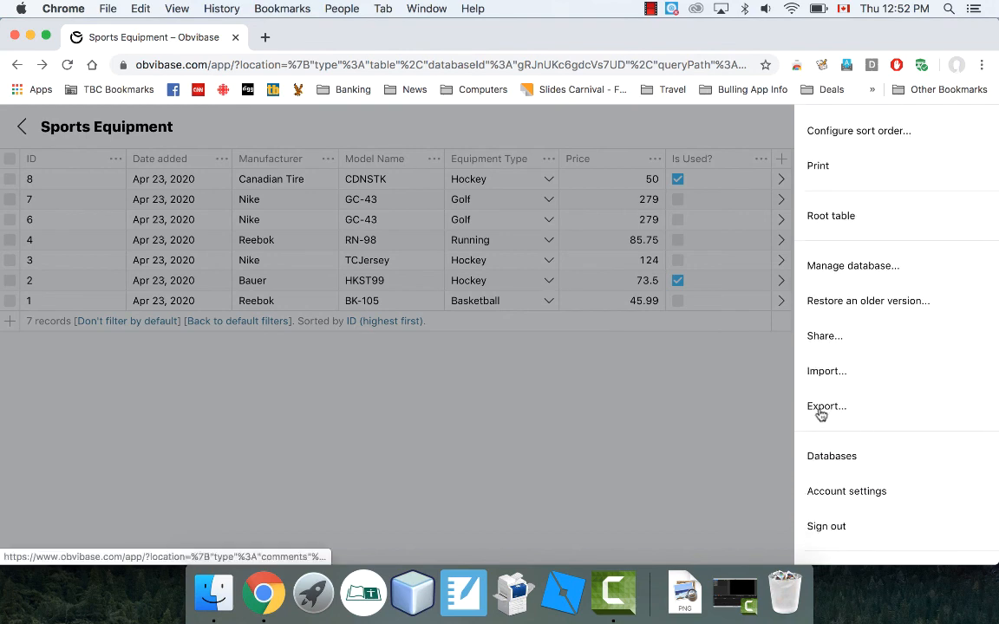
pyautogui.click(820, 408)
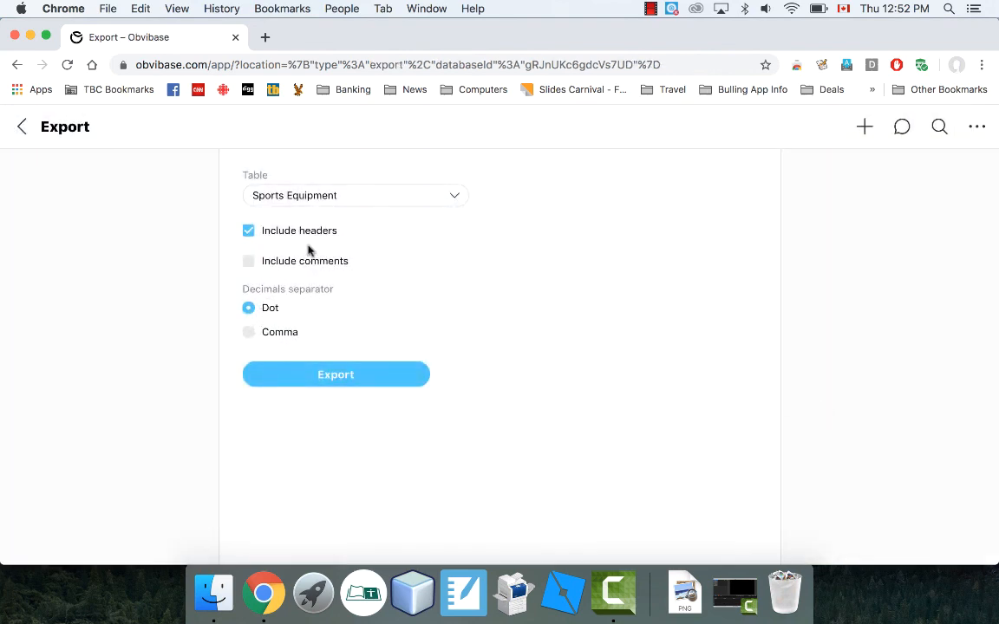
pyautogui.click(24, 128)
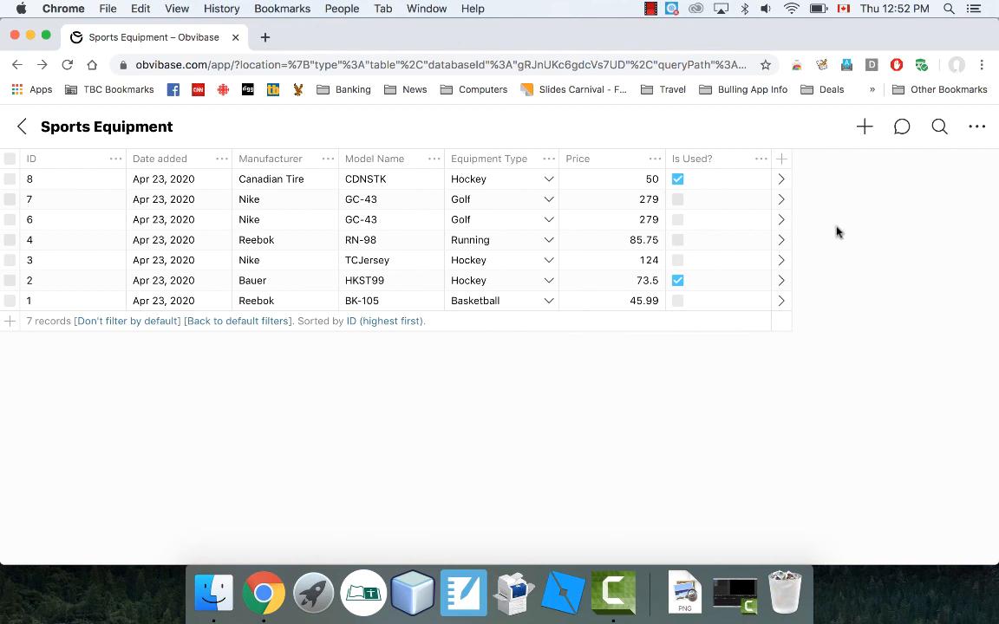
pyautogui.click(651, 10)
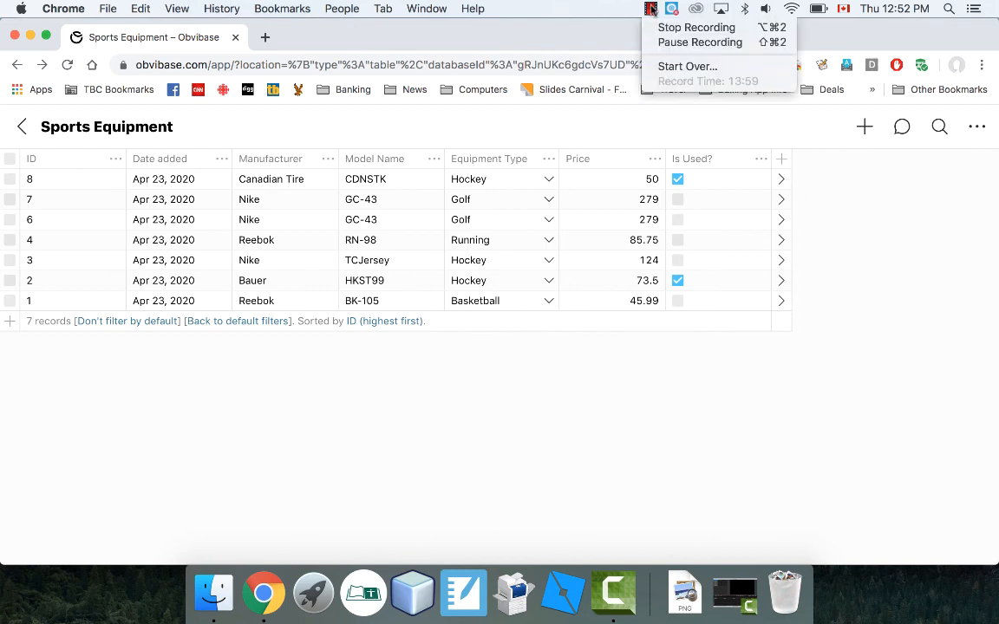